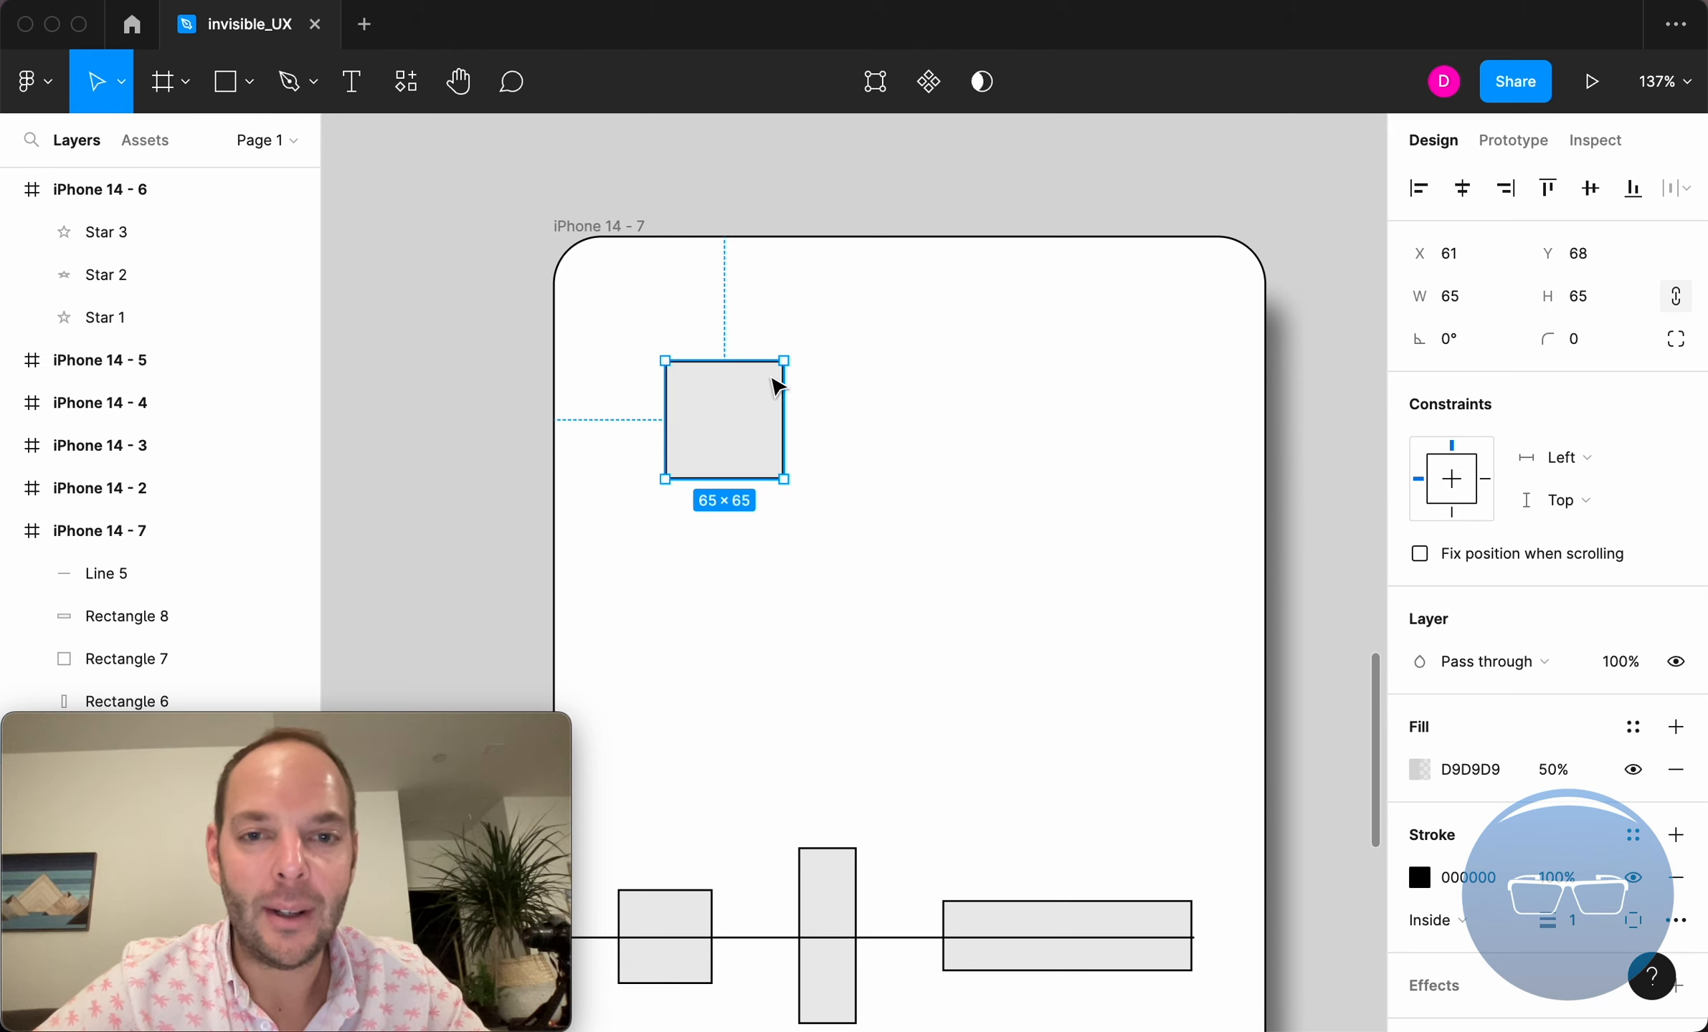
Move the 65 × 65 square around inside the iPhone 14 - 7 frame, placing it at about X 146, Y 58
click(711, 411)
drag(717, 419, 608, 432)
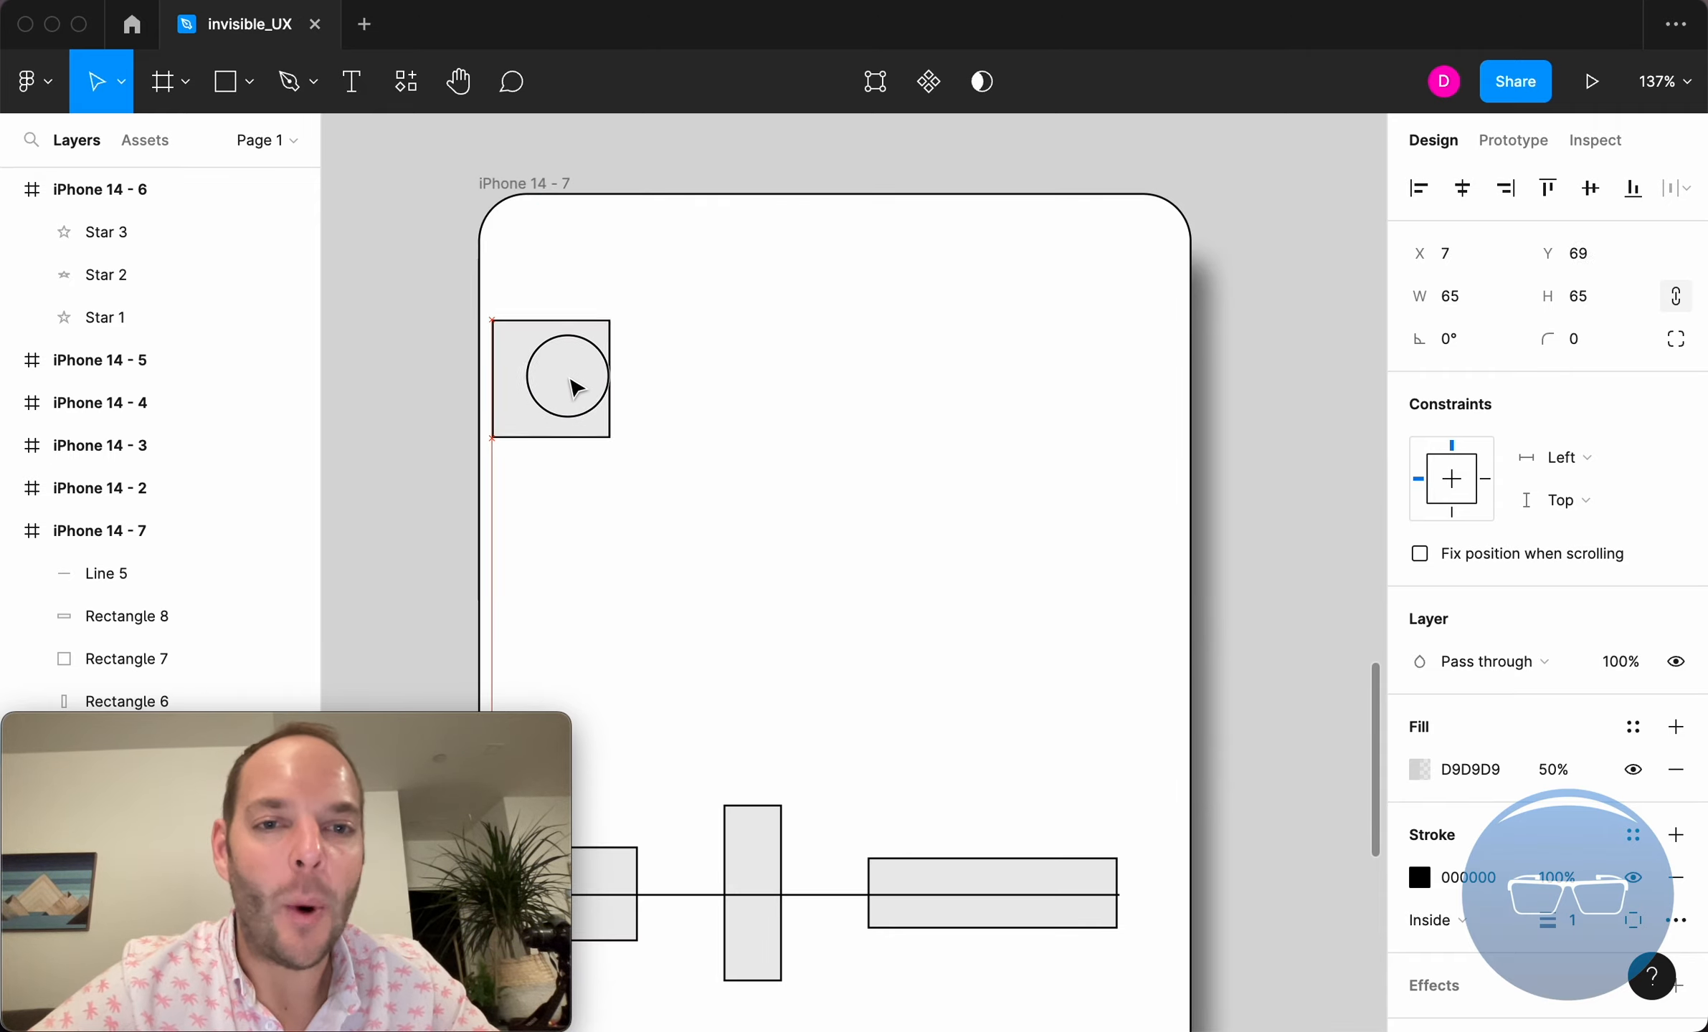
drag(564, 381, 734, 271)
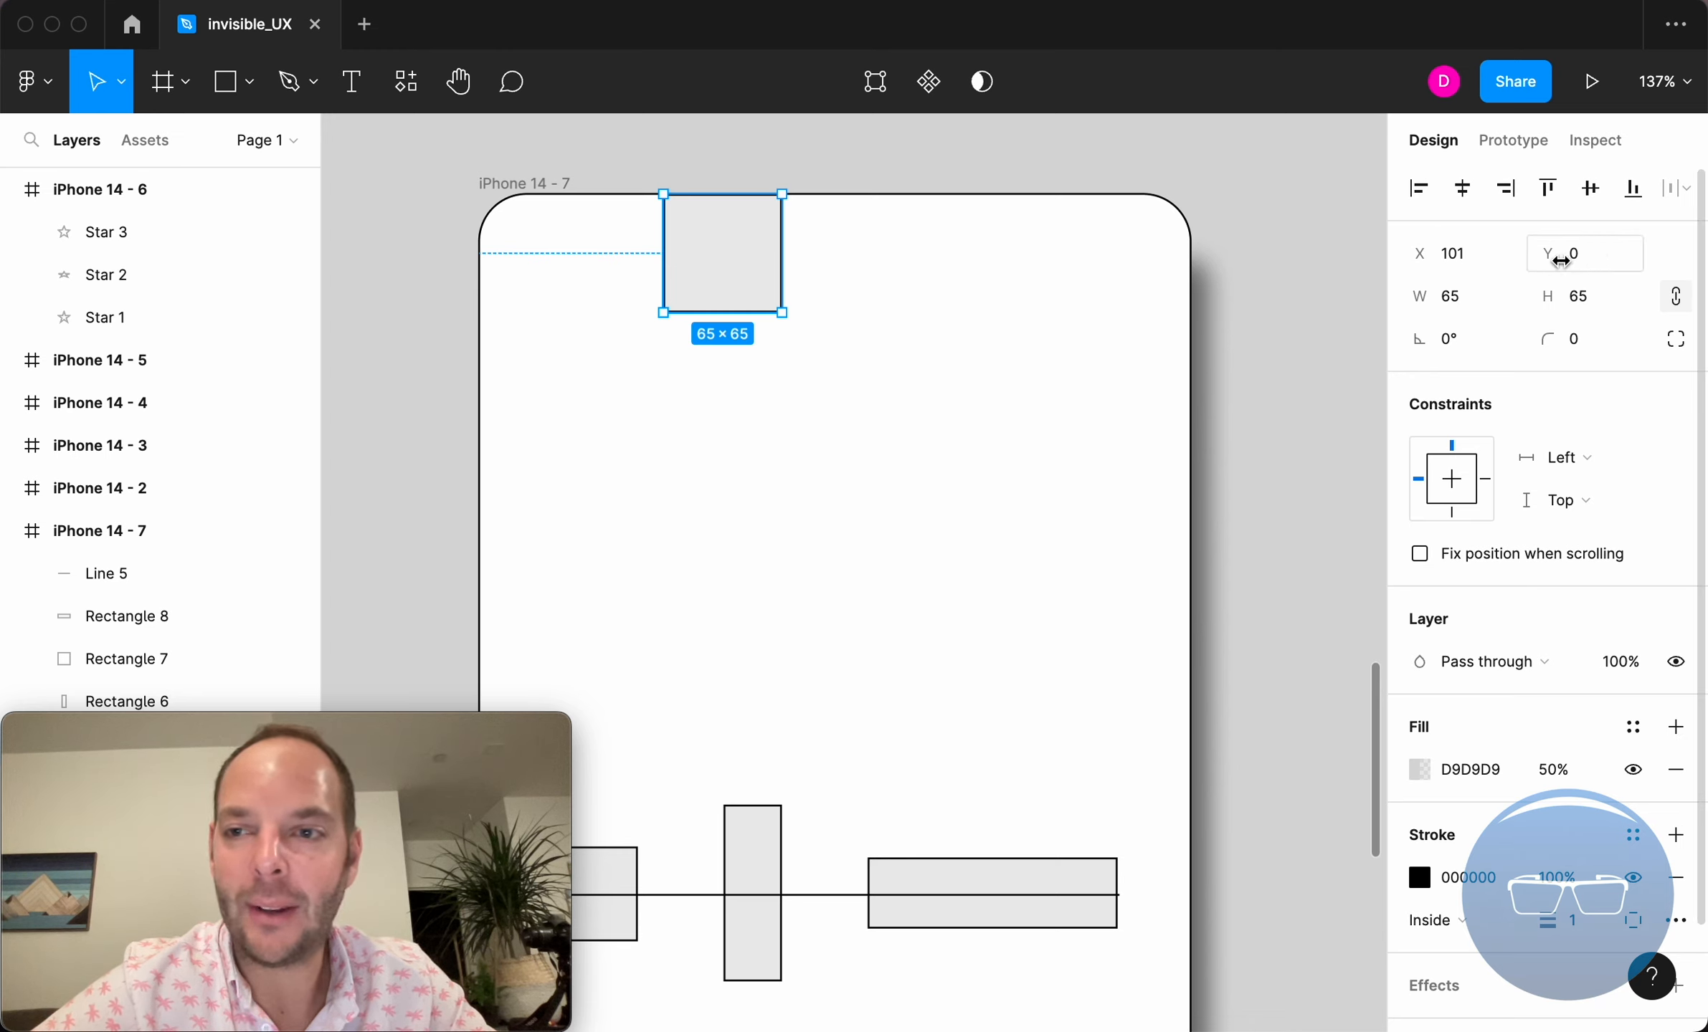
drag(735, 250, 818, 362)
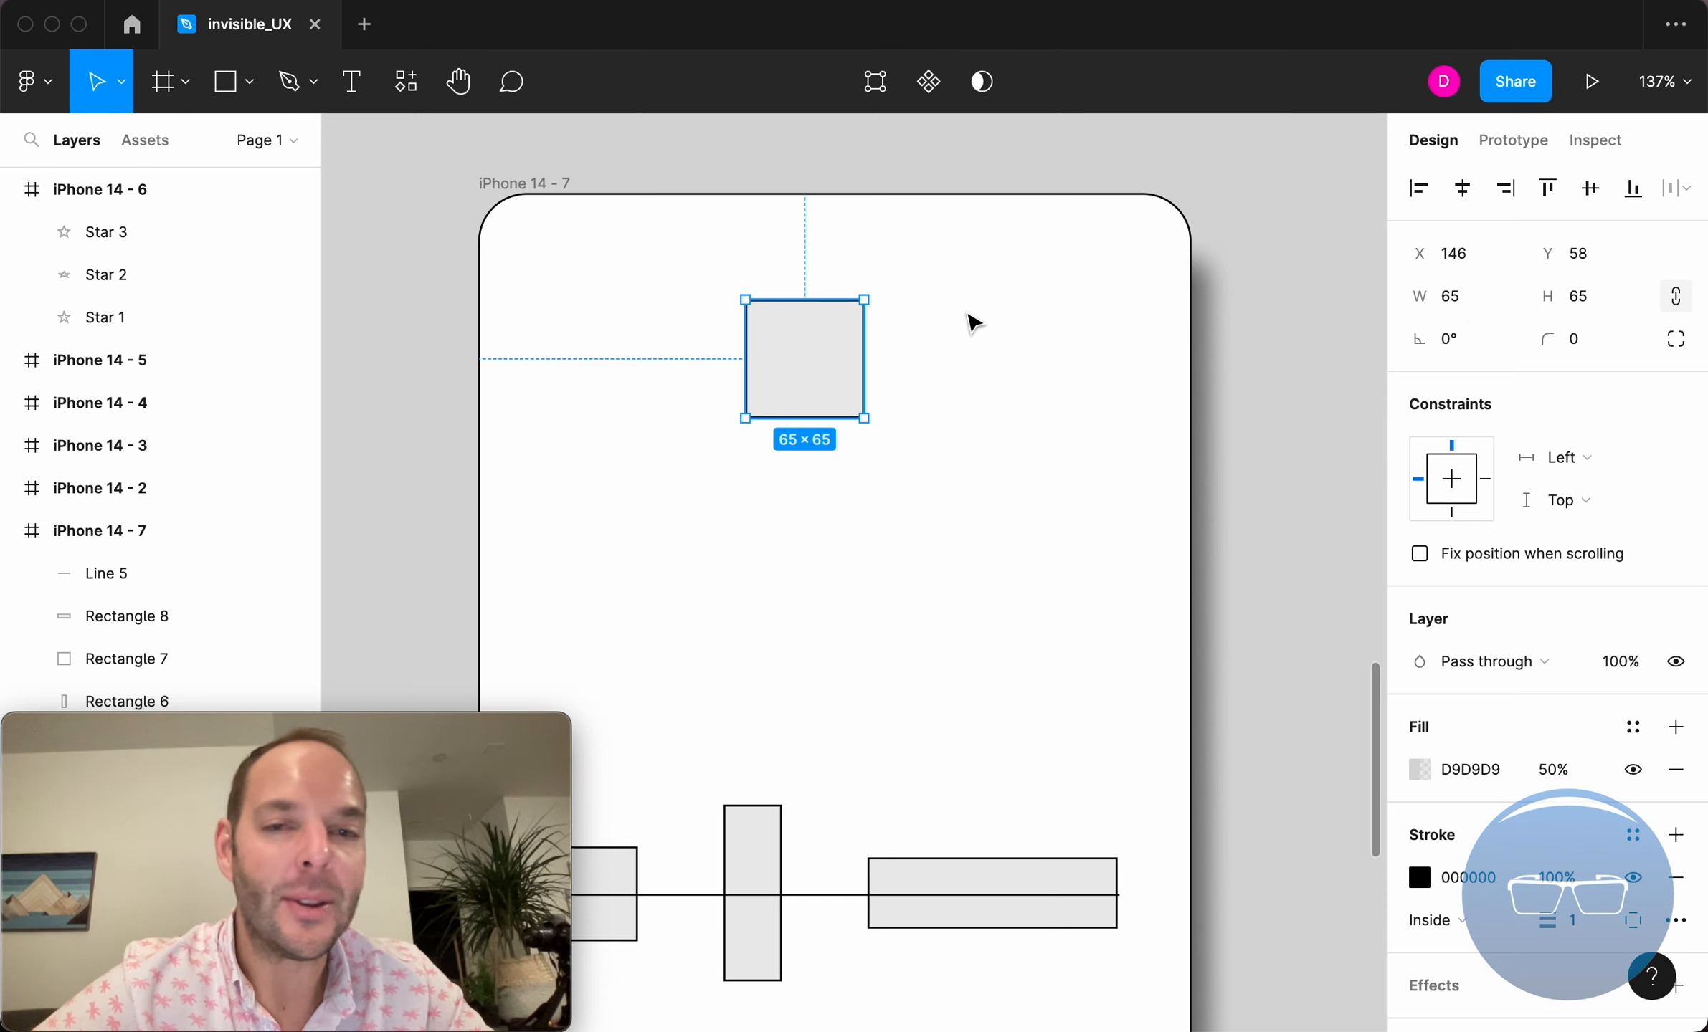
Resize the square by its corner handle to about 87 × 55
click(915, 321)
click(859, 337)
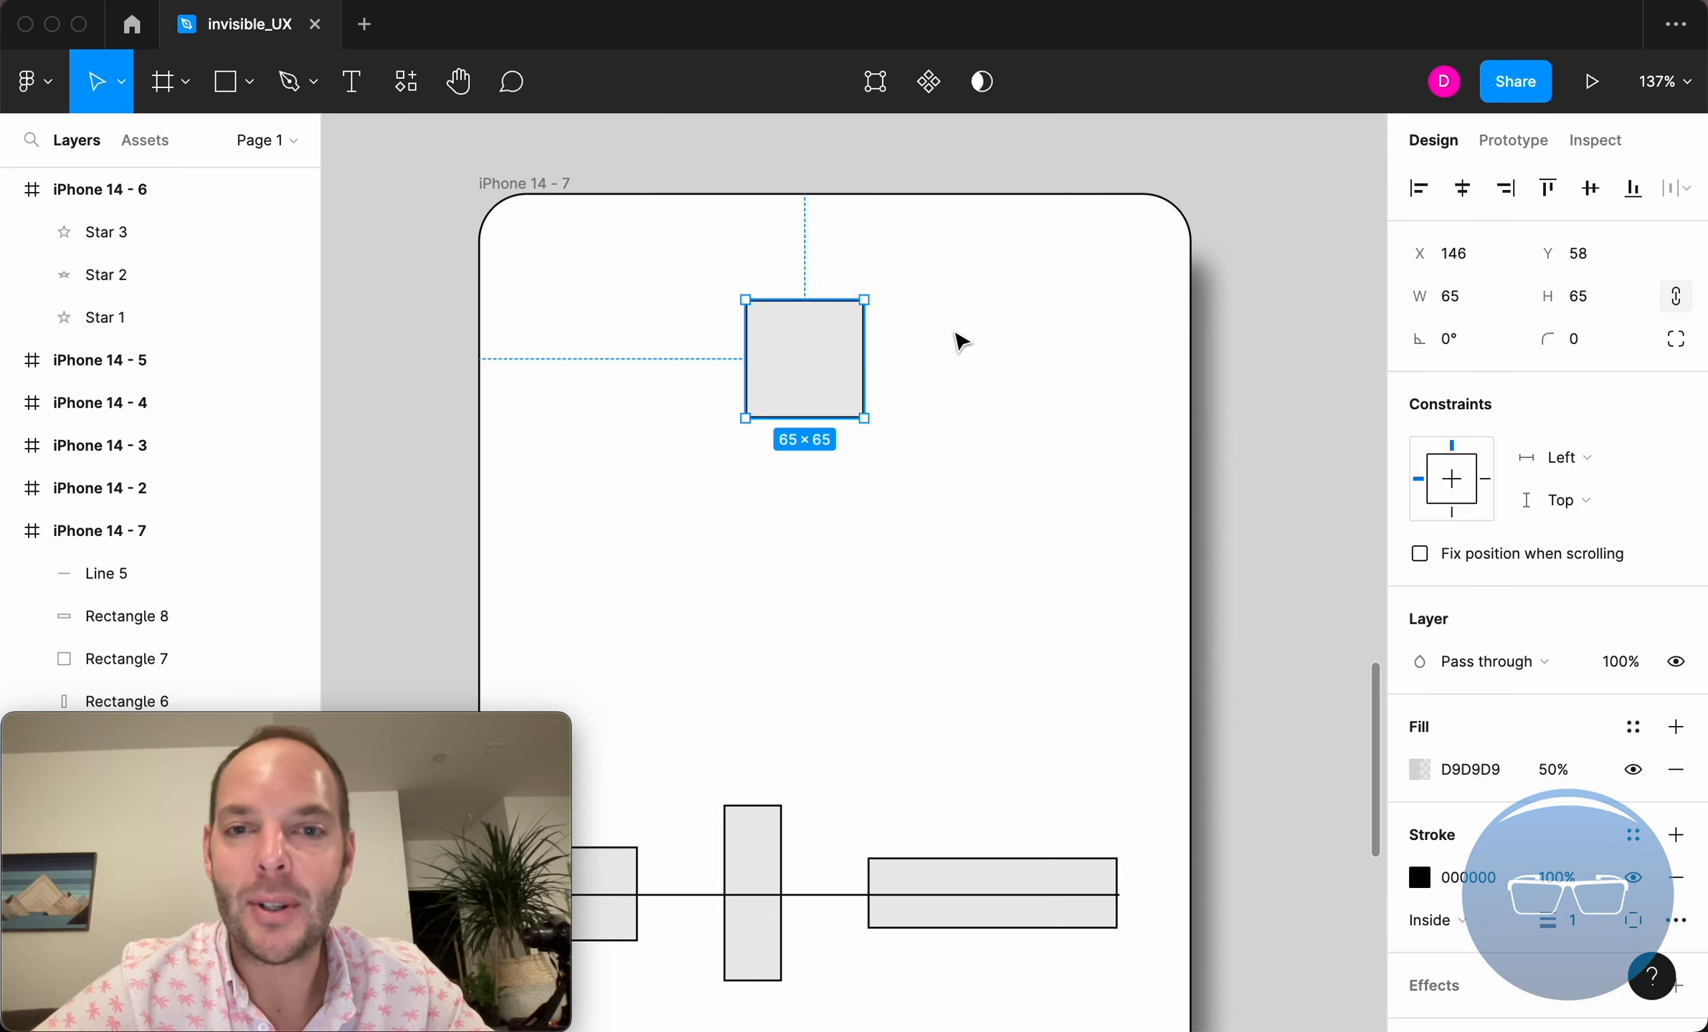
click(865, 300)
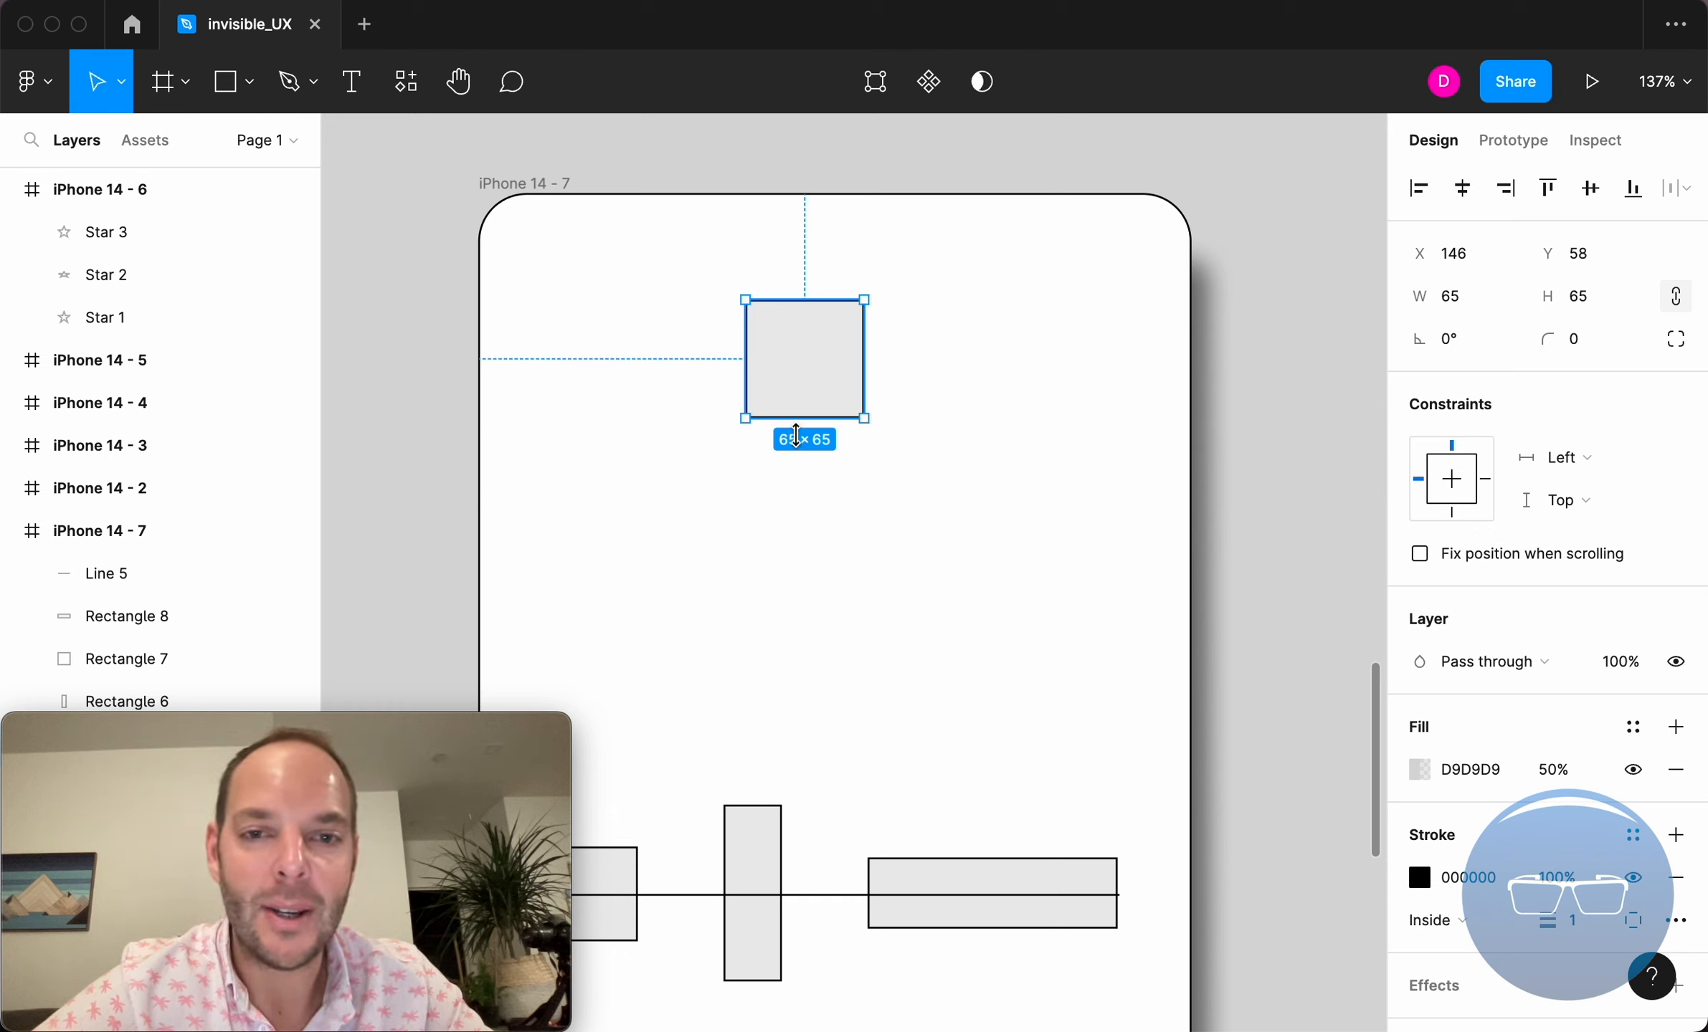
drag(859, 294, 905, 316)
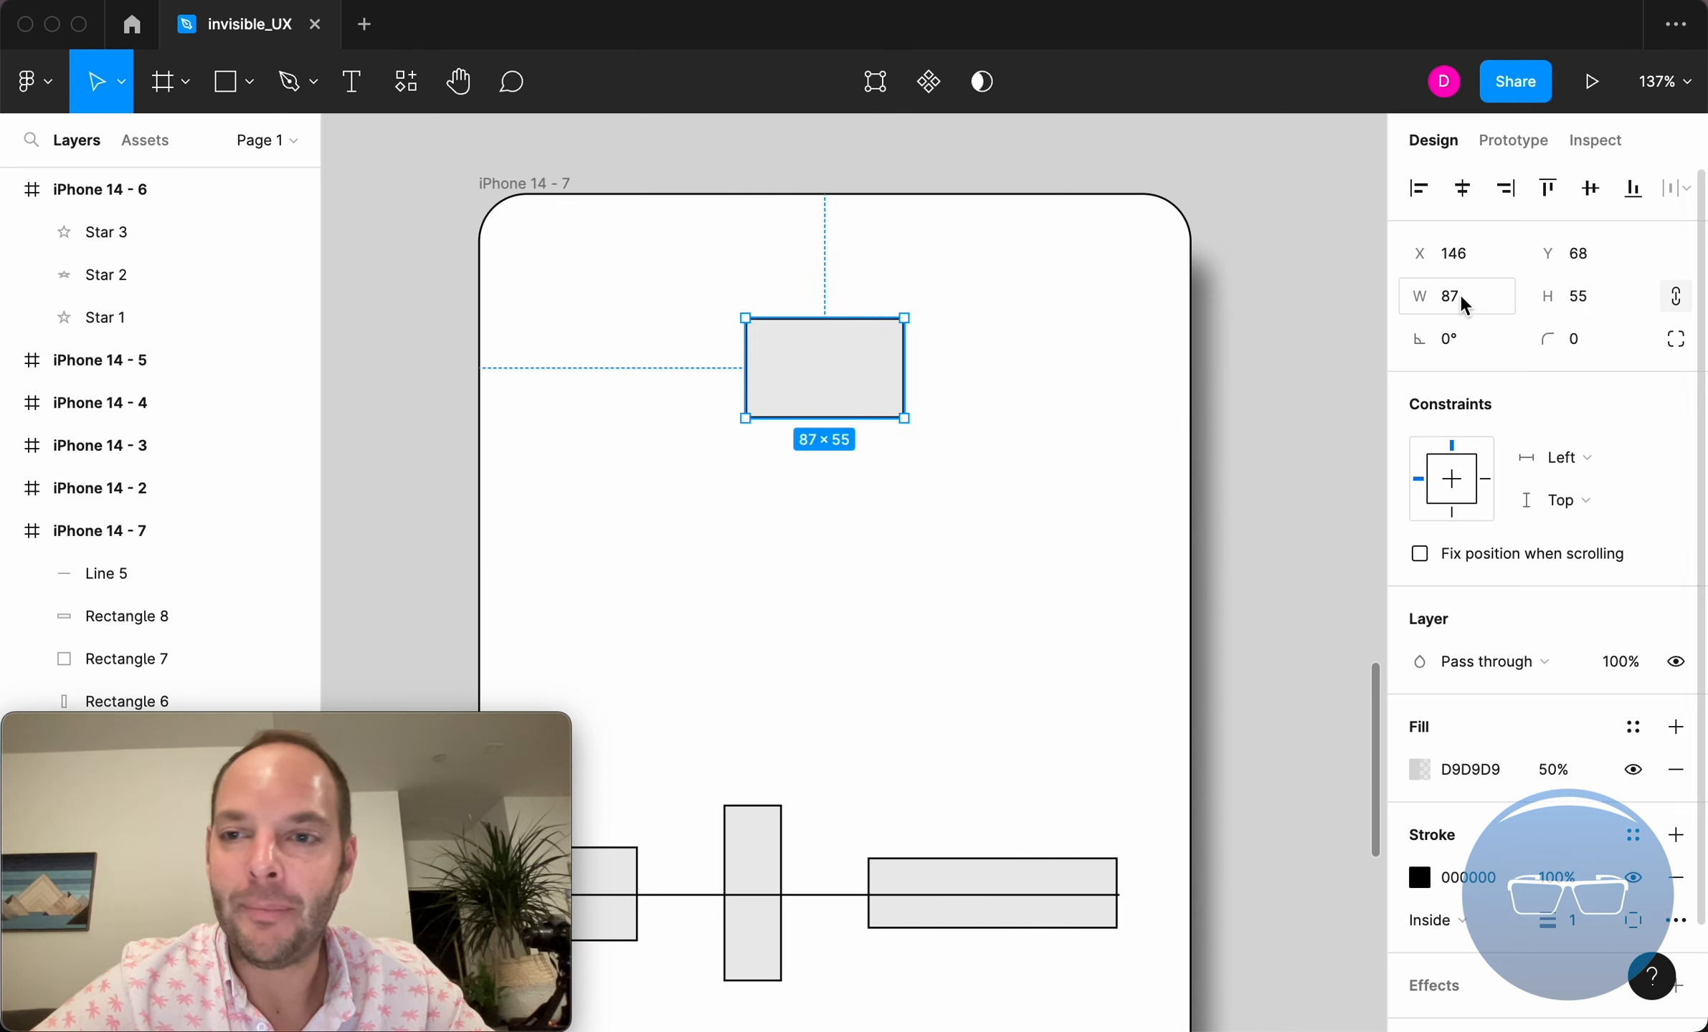
Scrub the width and height values to enlarge the rectangle proportionally to about 115 × 73
drag(1438, 299, 1503, 310)
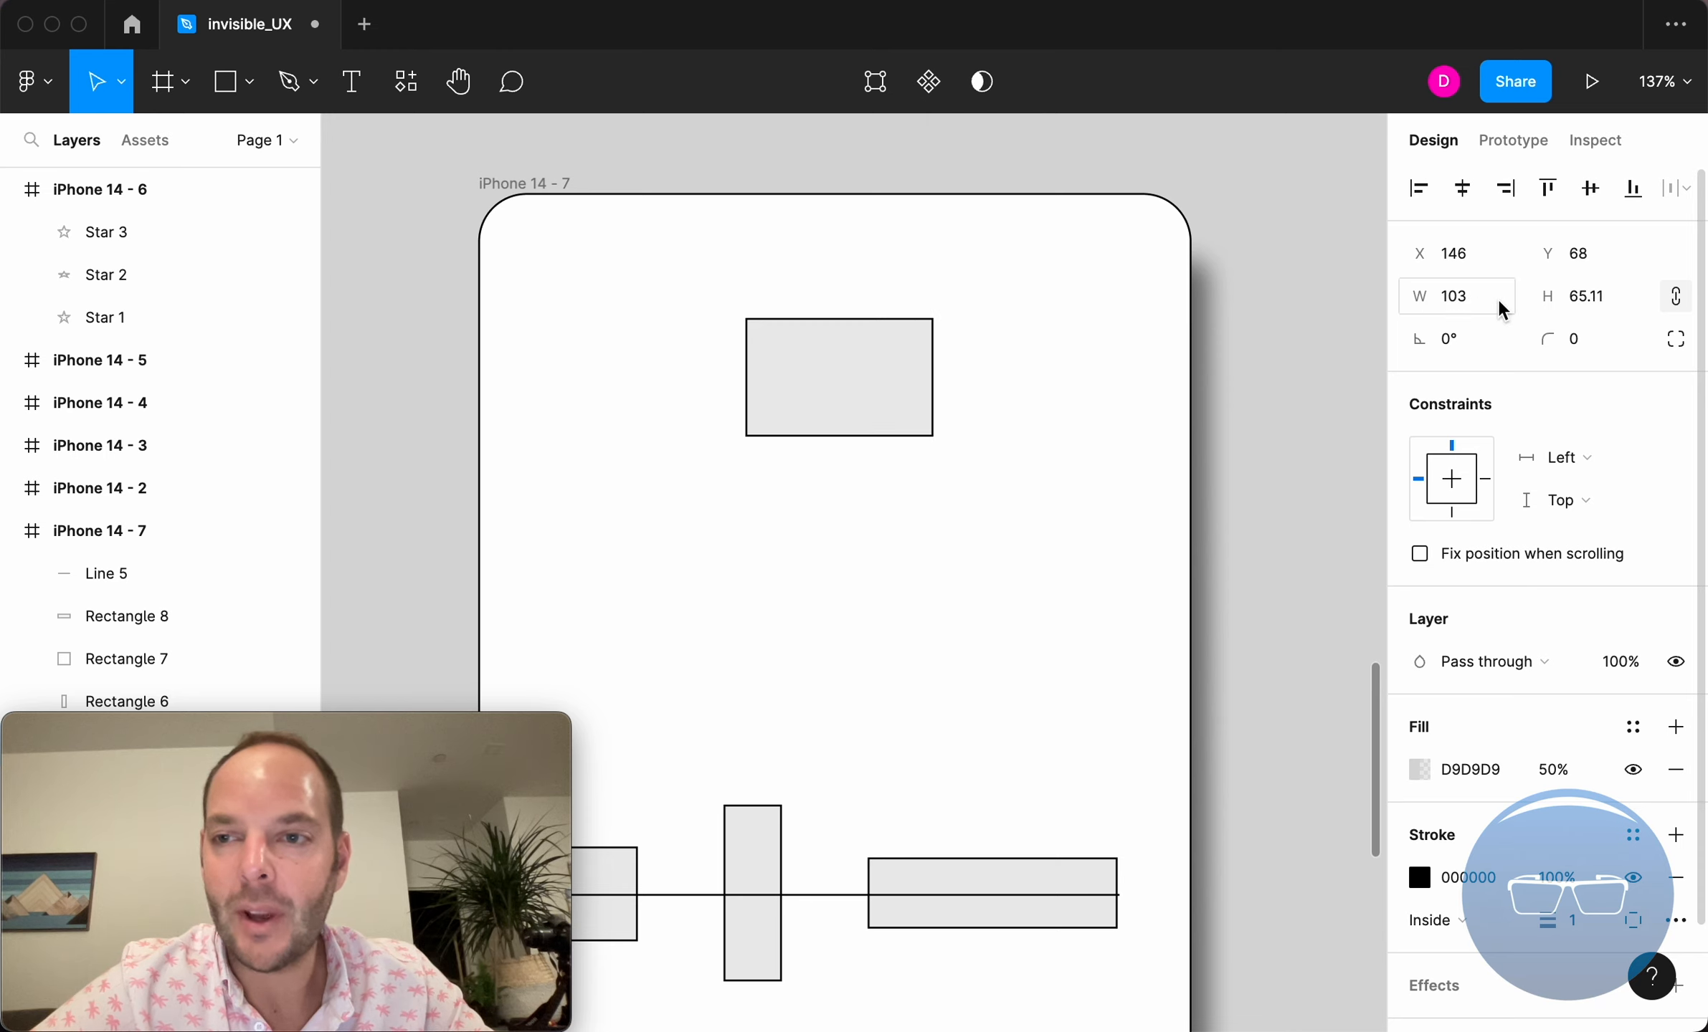
click(1581, 296)
mouse_move(1581, 296)
mouse_down()
mouse_move(1681, 303)
mouse_move(1577, 297)
mouse_up()
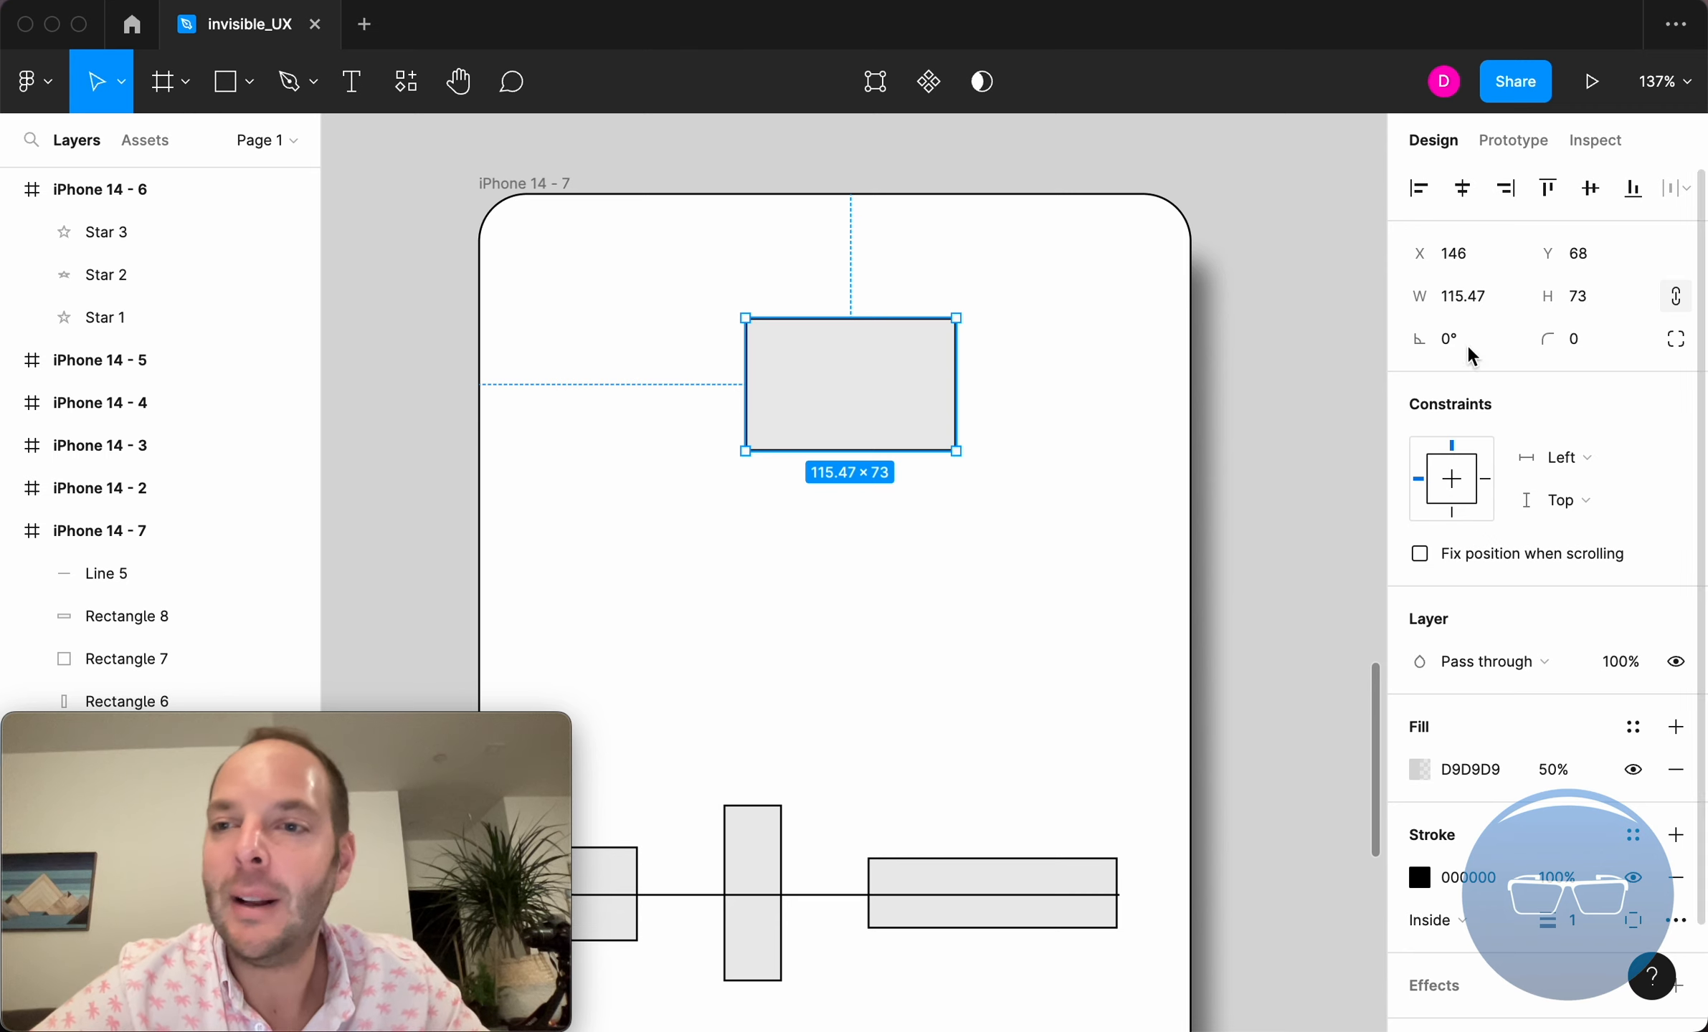
Unlock constrain proportions and set the rectangle's width to 30 and height to 40
click(1676, 297)
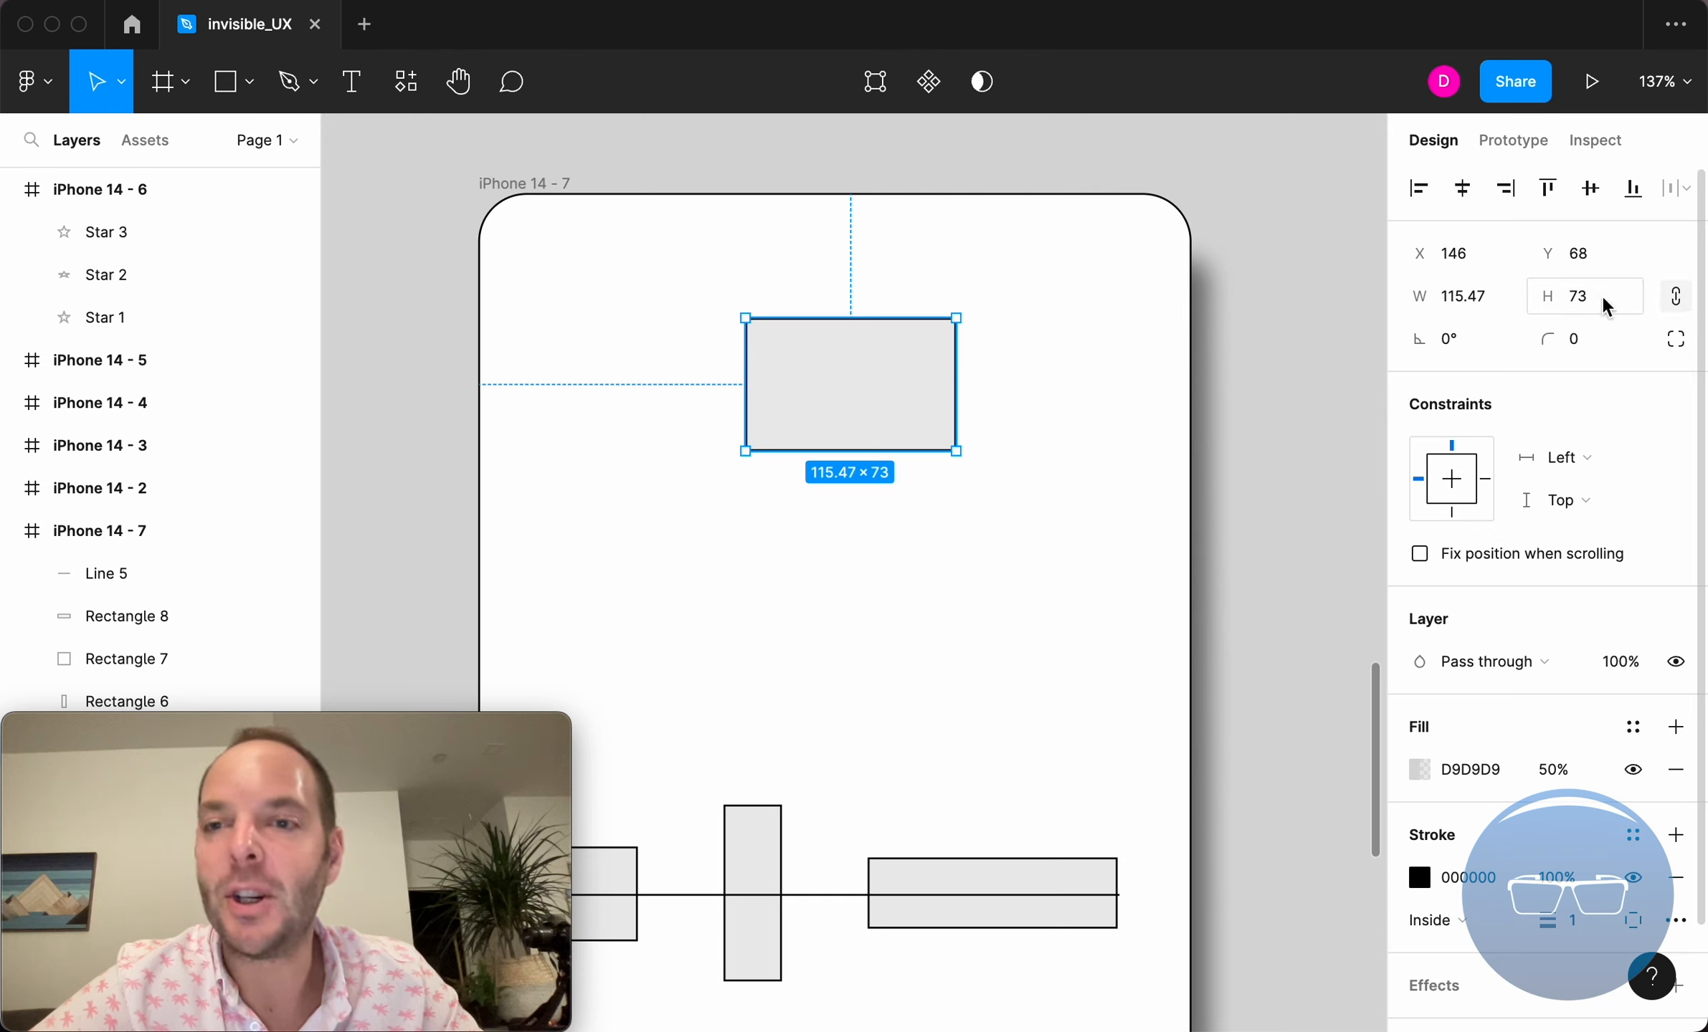
click(1466, 308)
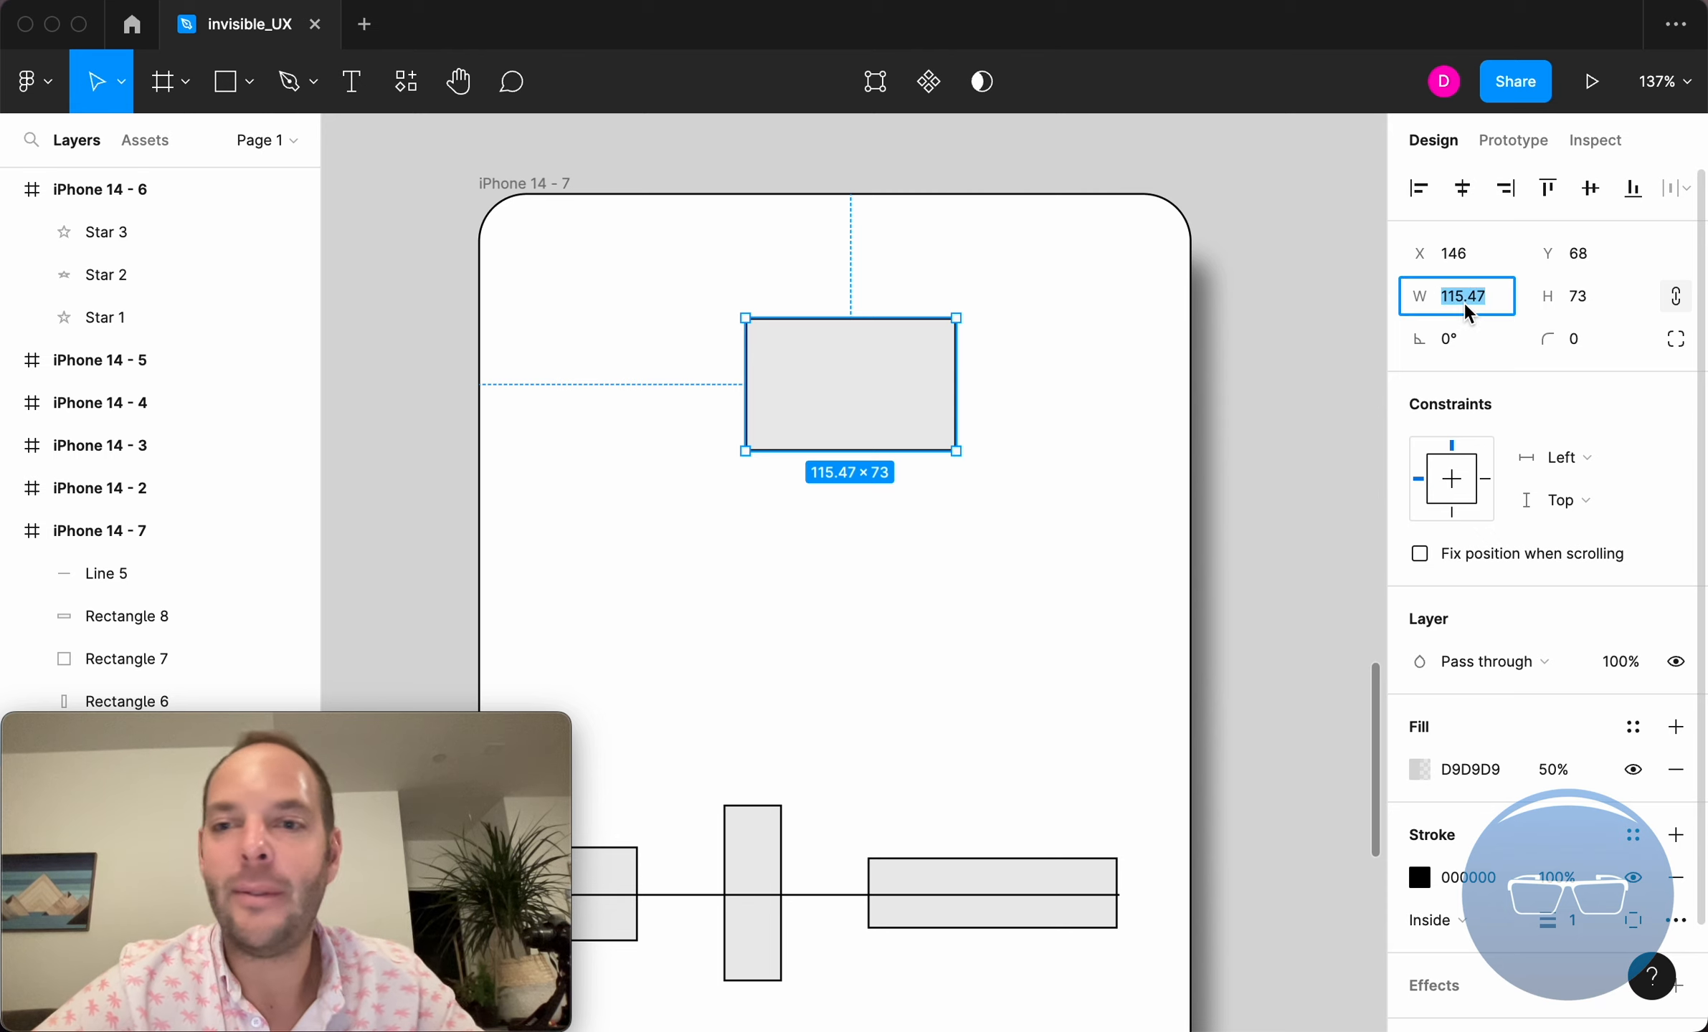
text(30)
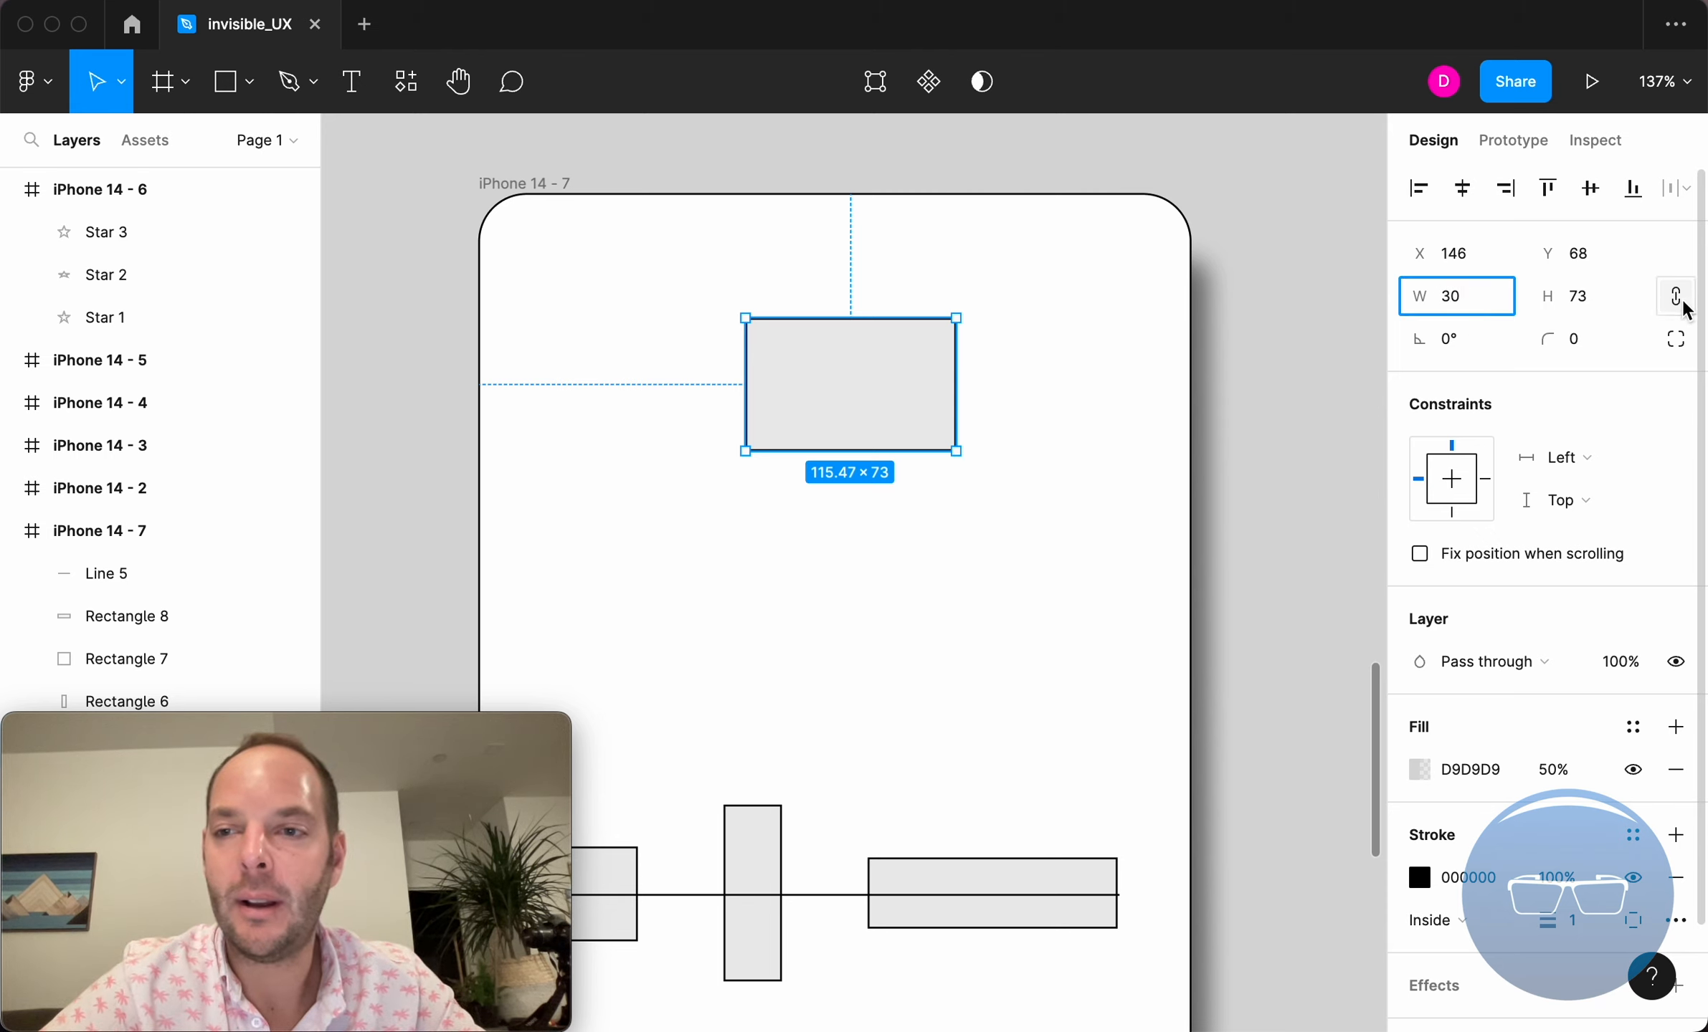
key(Return)
text(40)
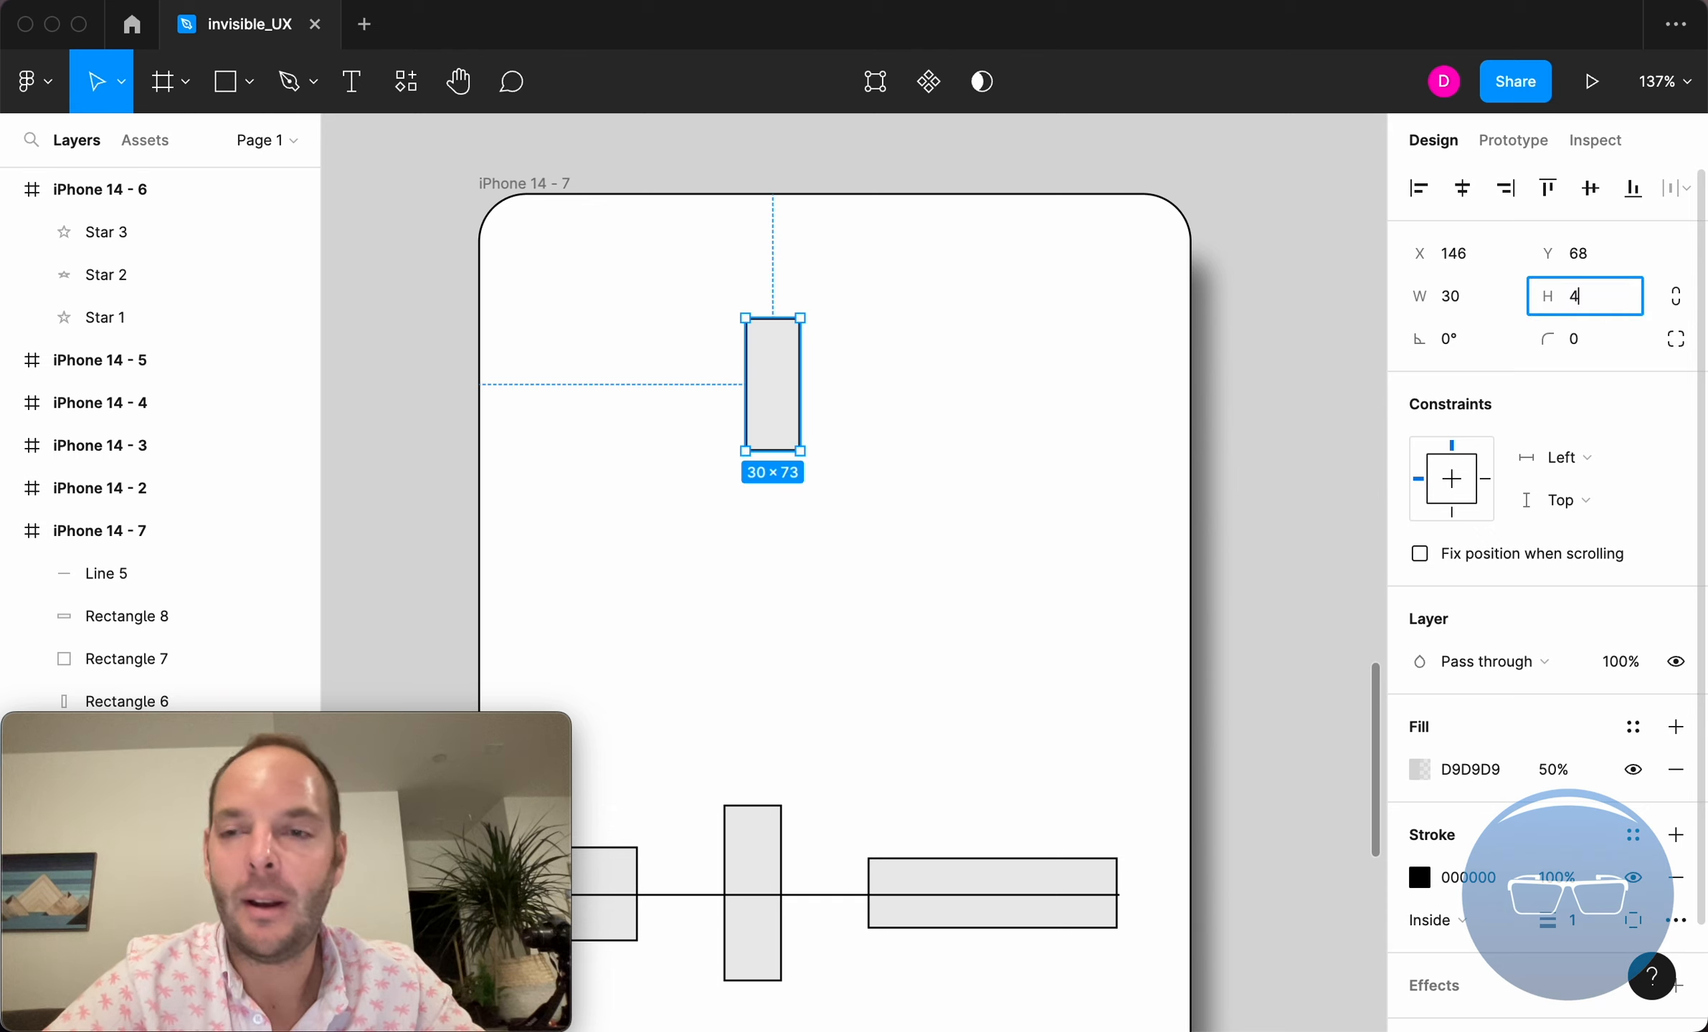
key(Tab)
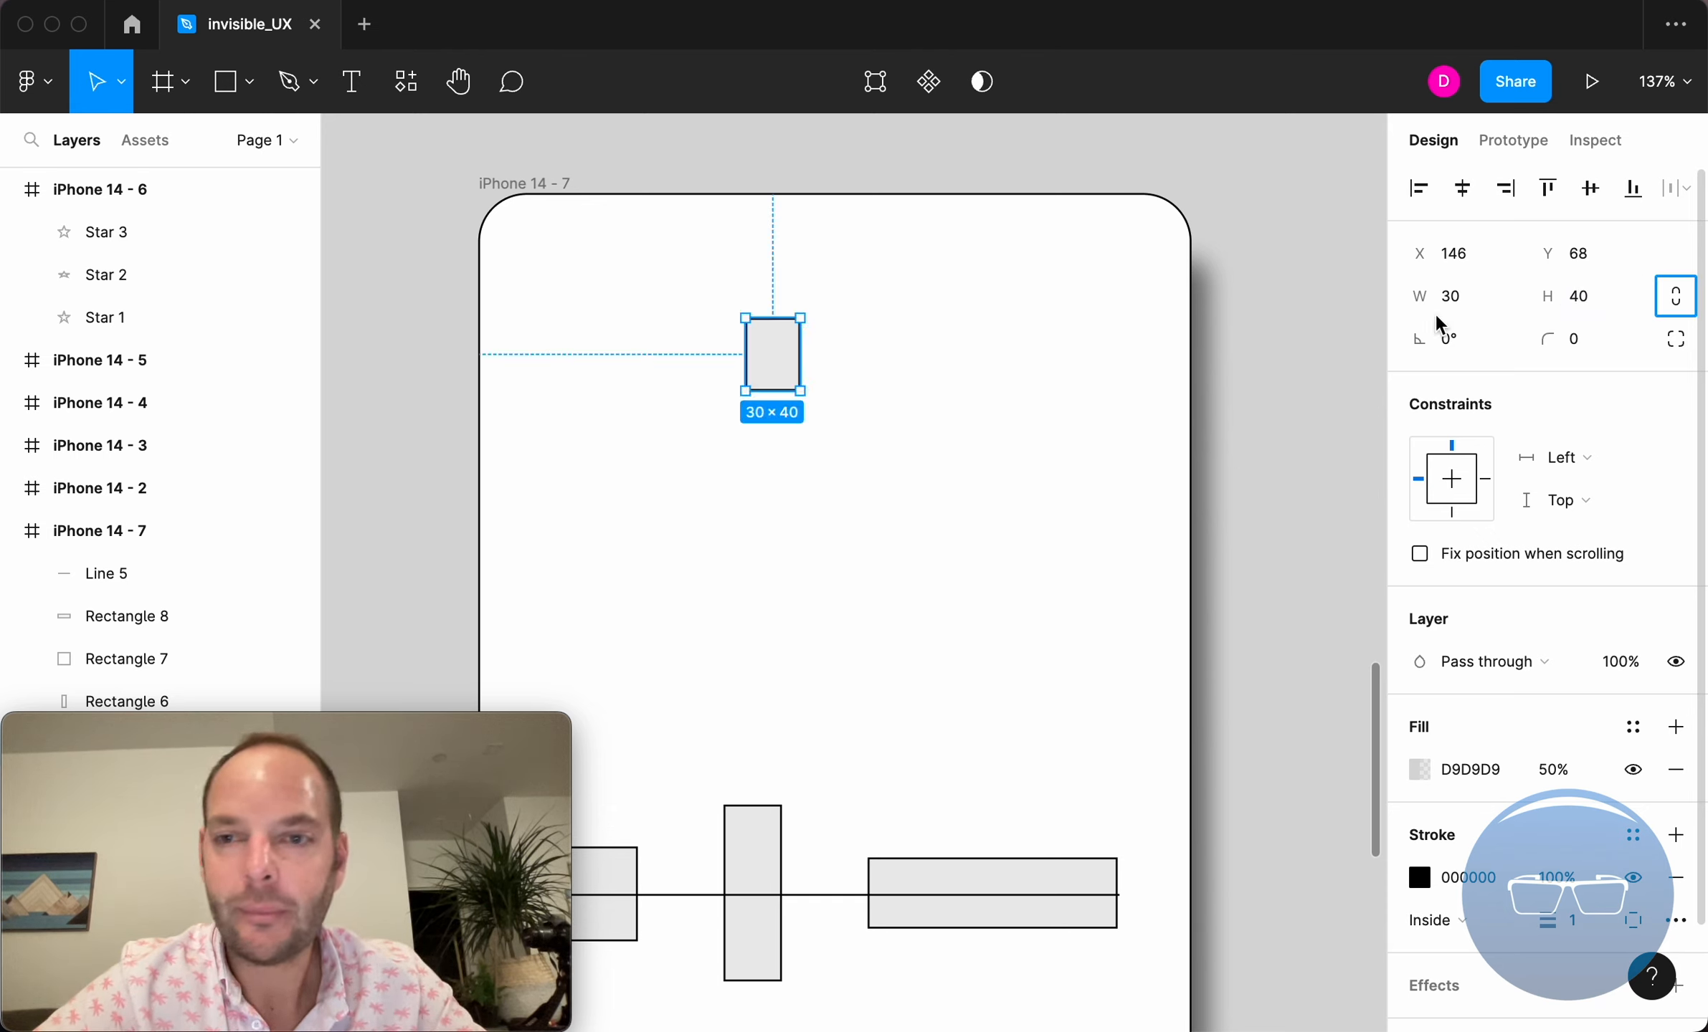
Try locking proportions and scaling the rectangle to a width of 300, then undo the resize
click(1679, 304)
click(1478, 307)
text(300)
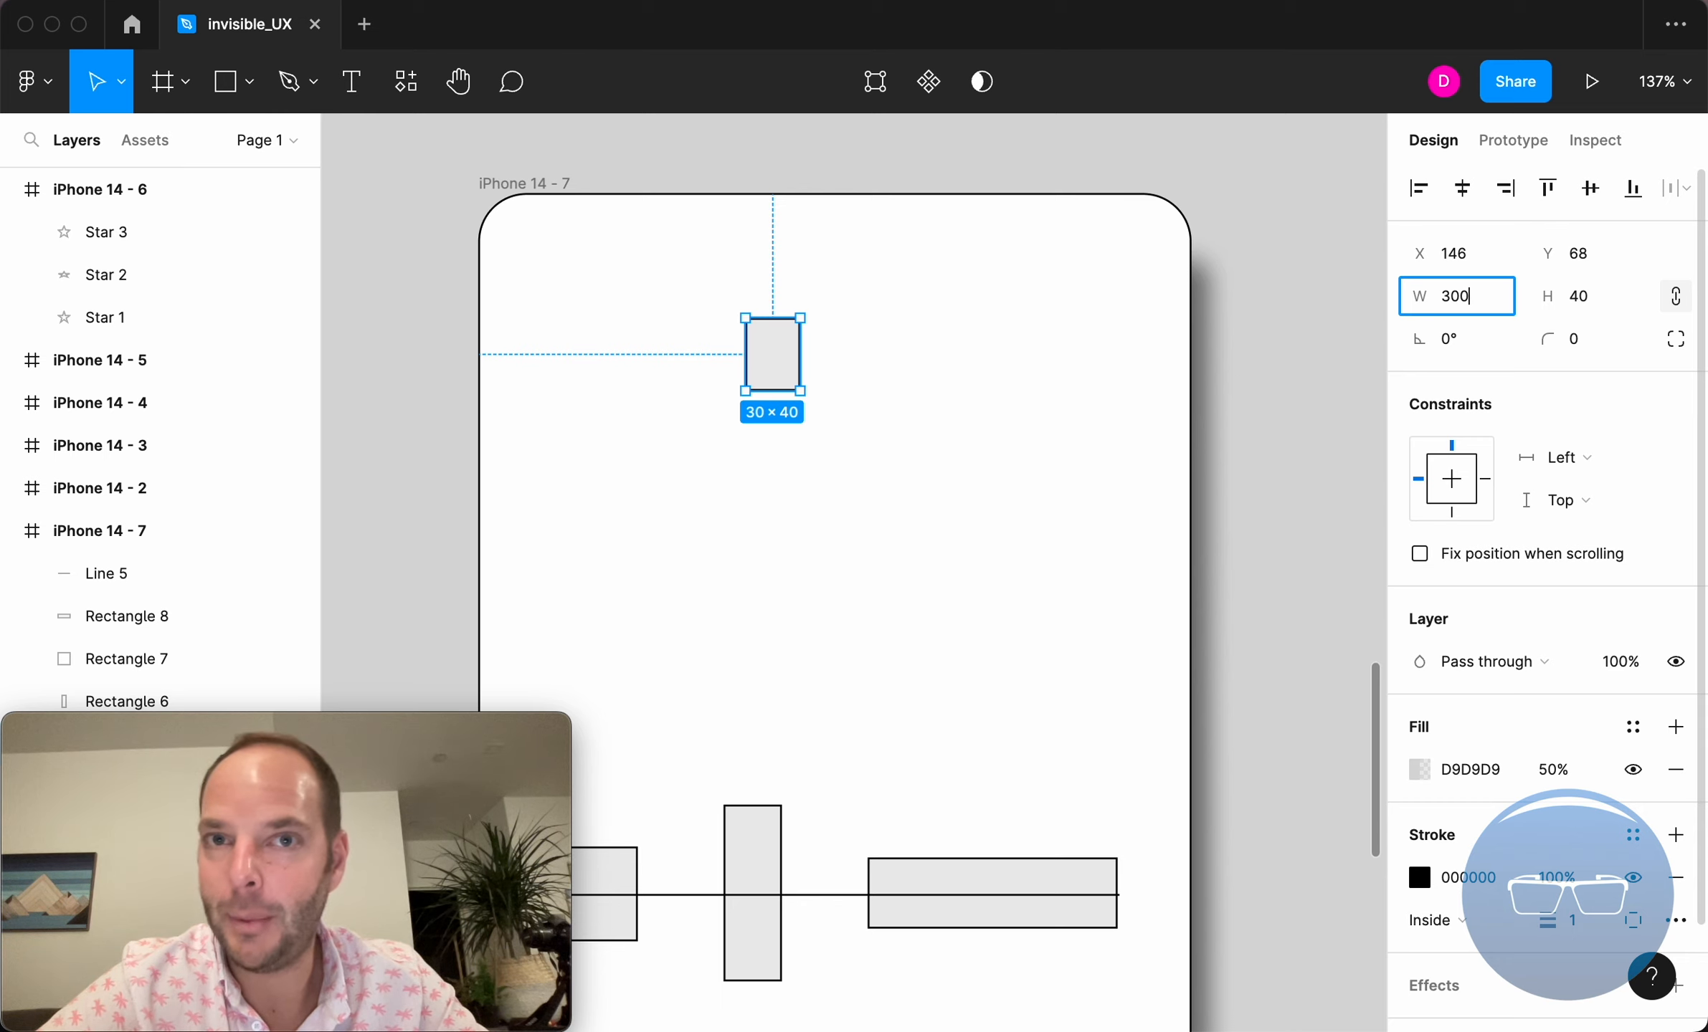
key(Tab)
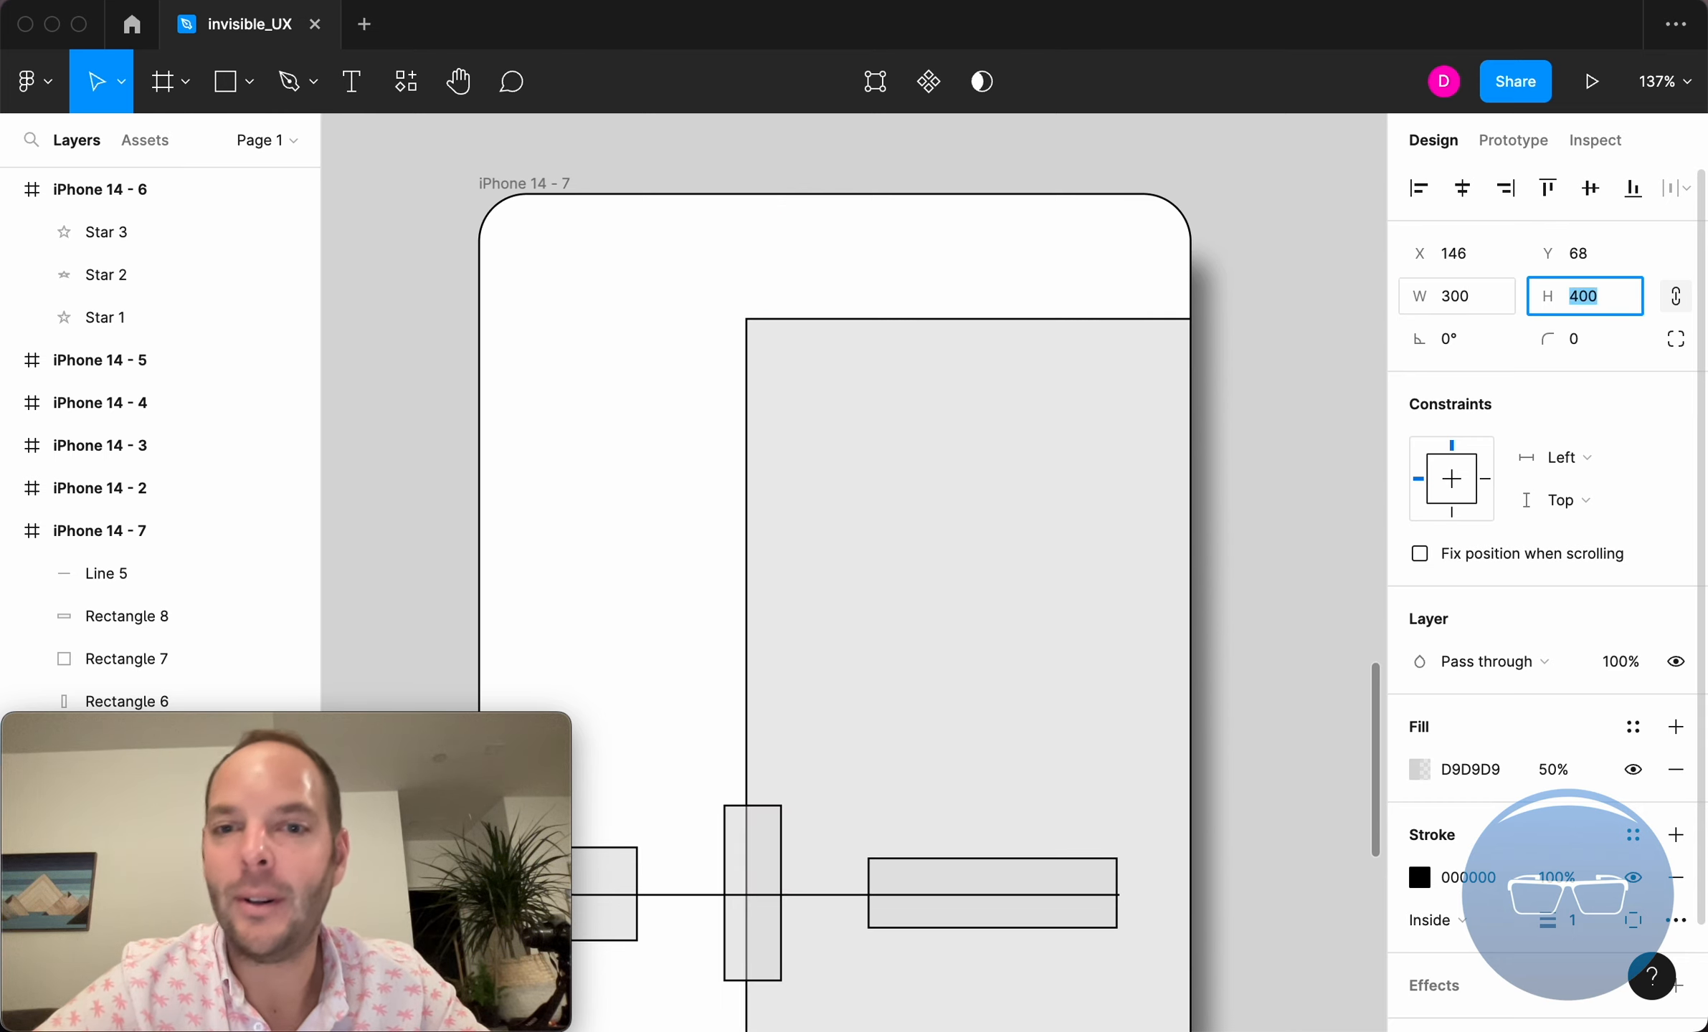
text(400)
key(Return)
key(super+z)
key(super+z)
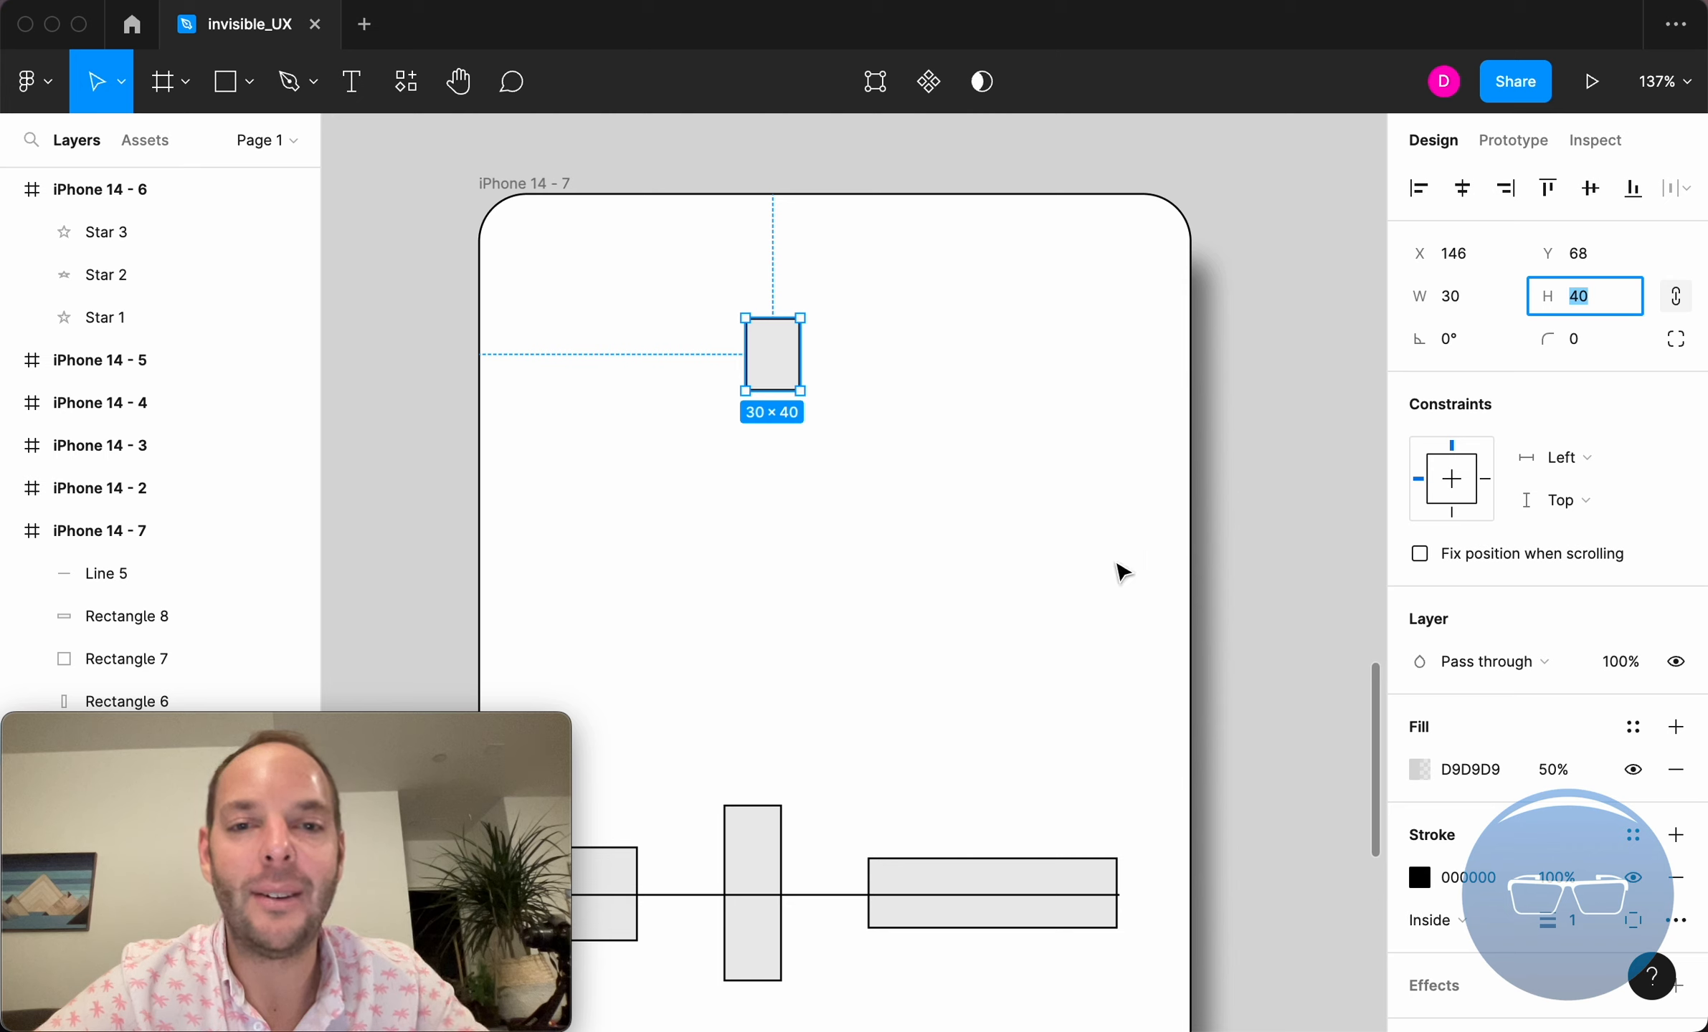
Reselect the rectangle and resize it by its corner handle to about 113 × 66
click(1097, 369)
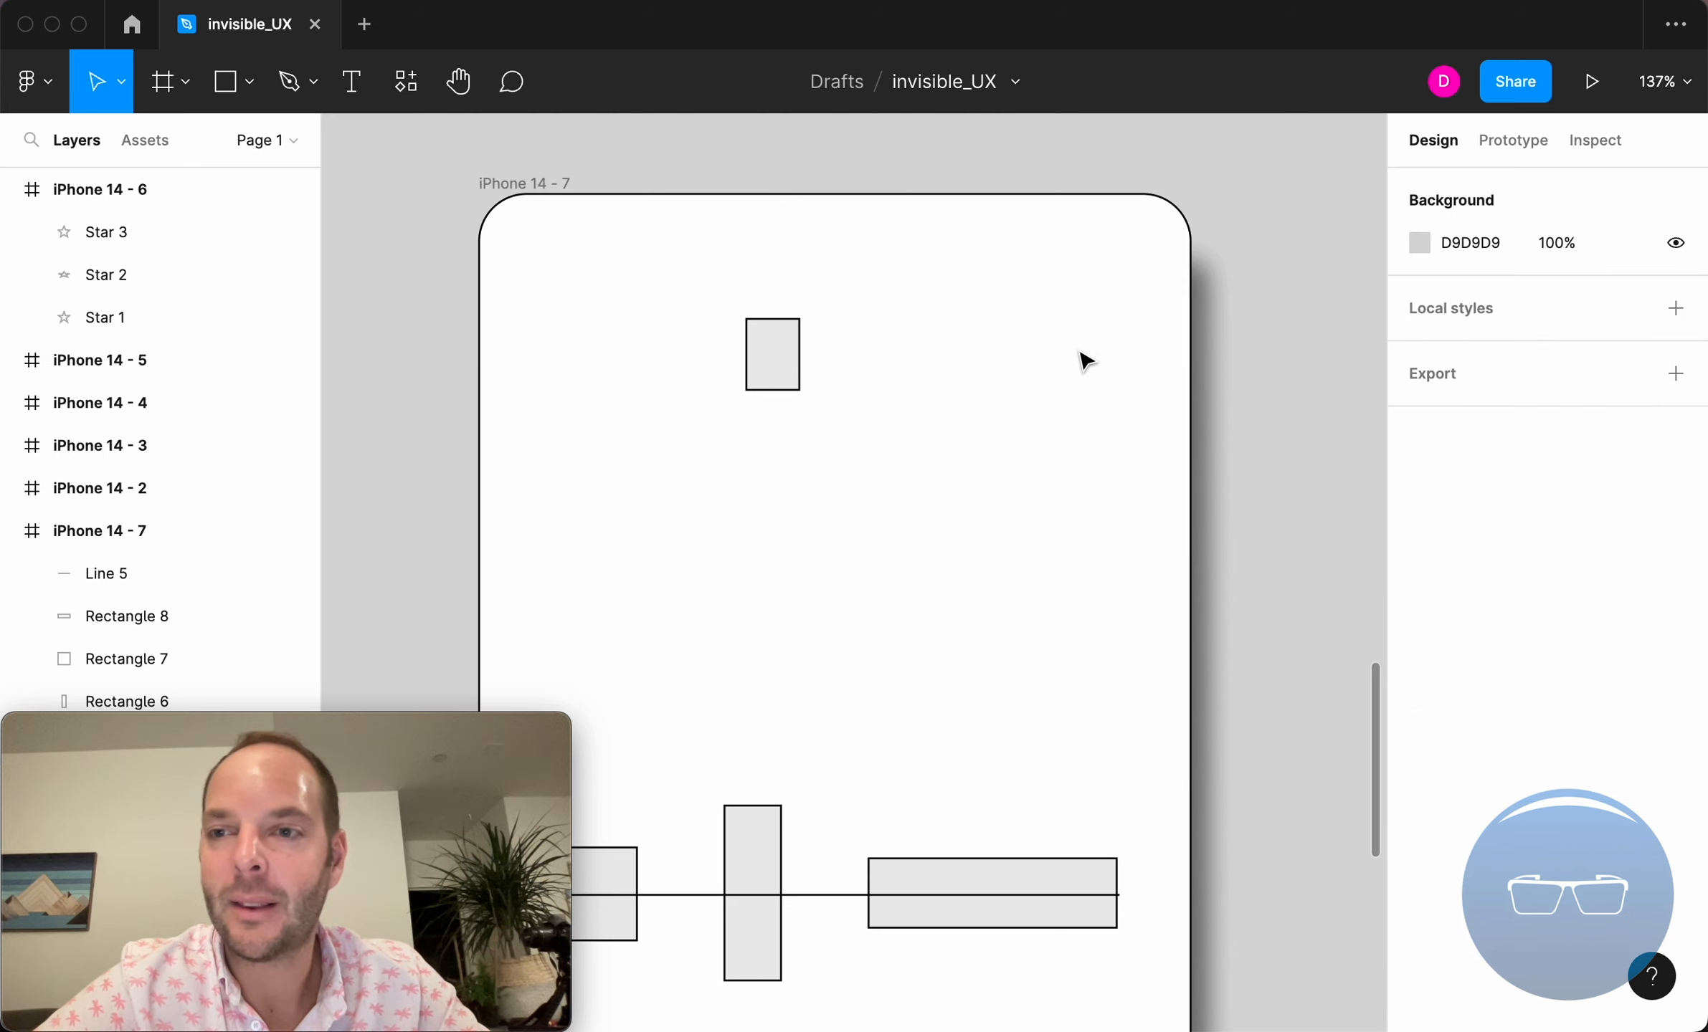
click(799, 366)
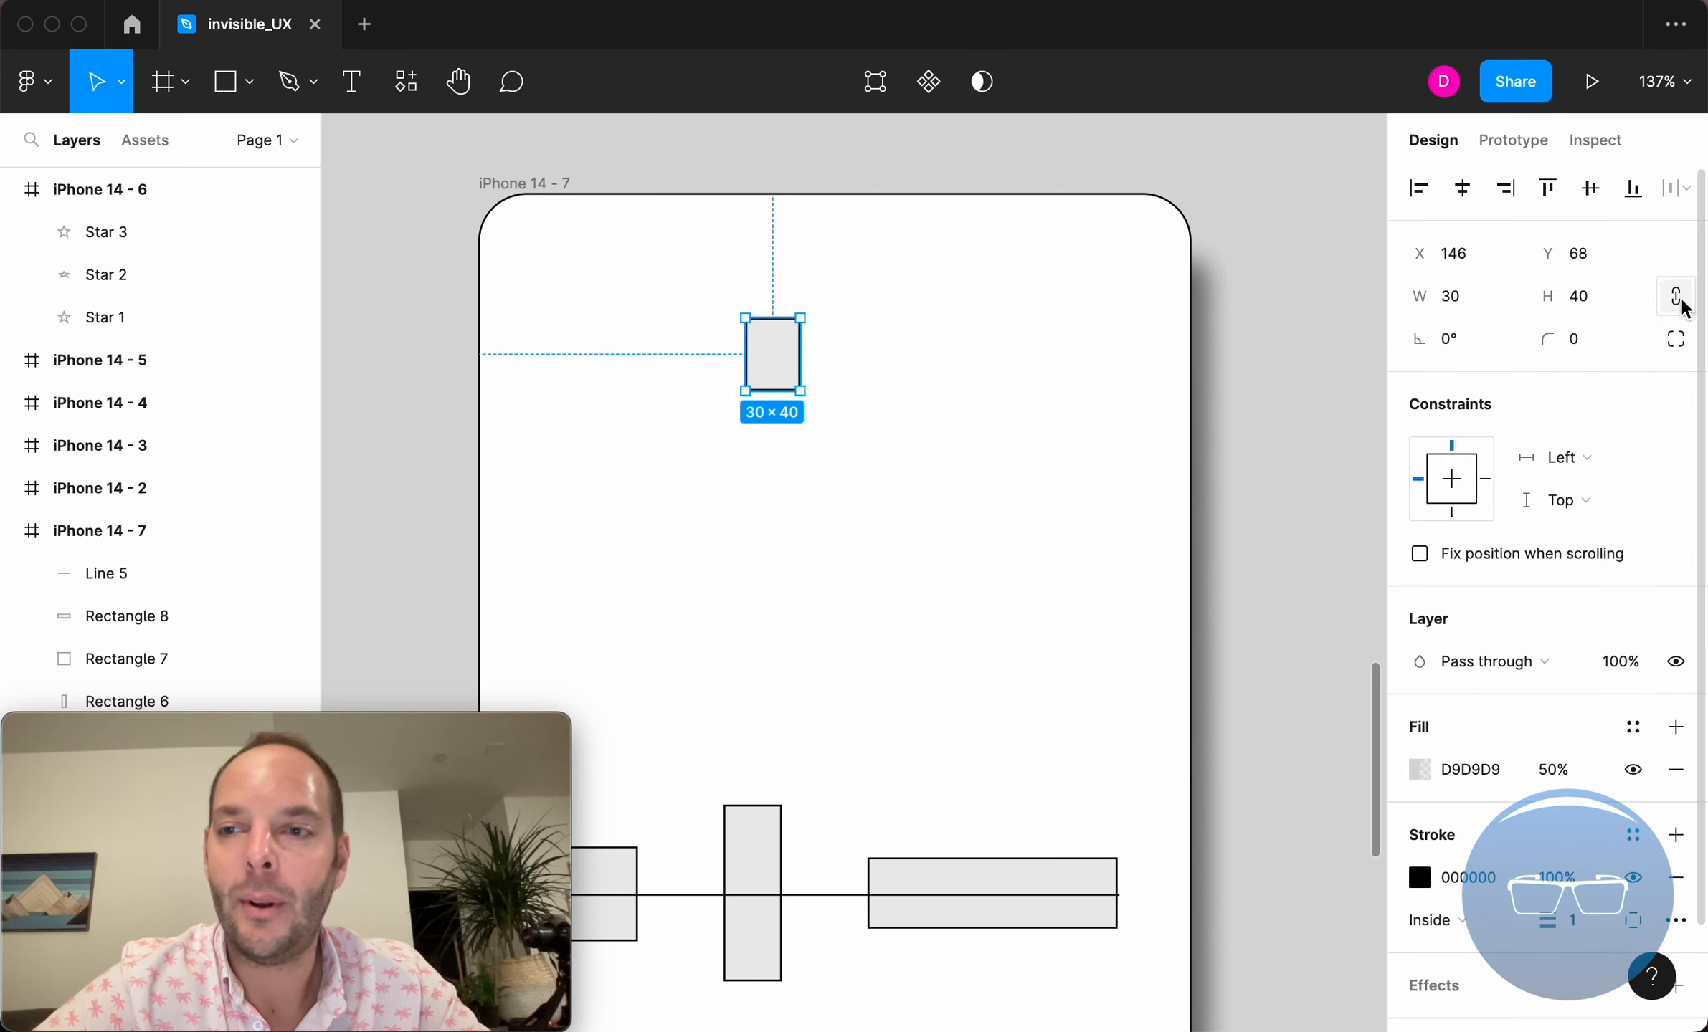
drag(801, 364, 829, 330)
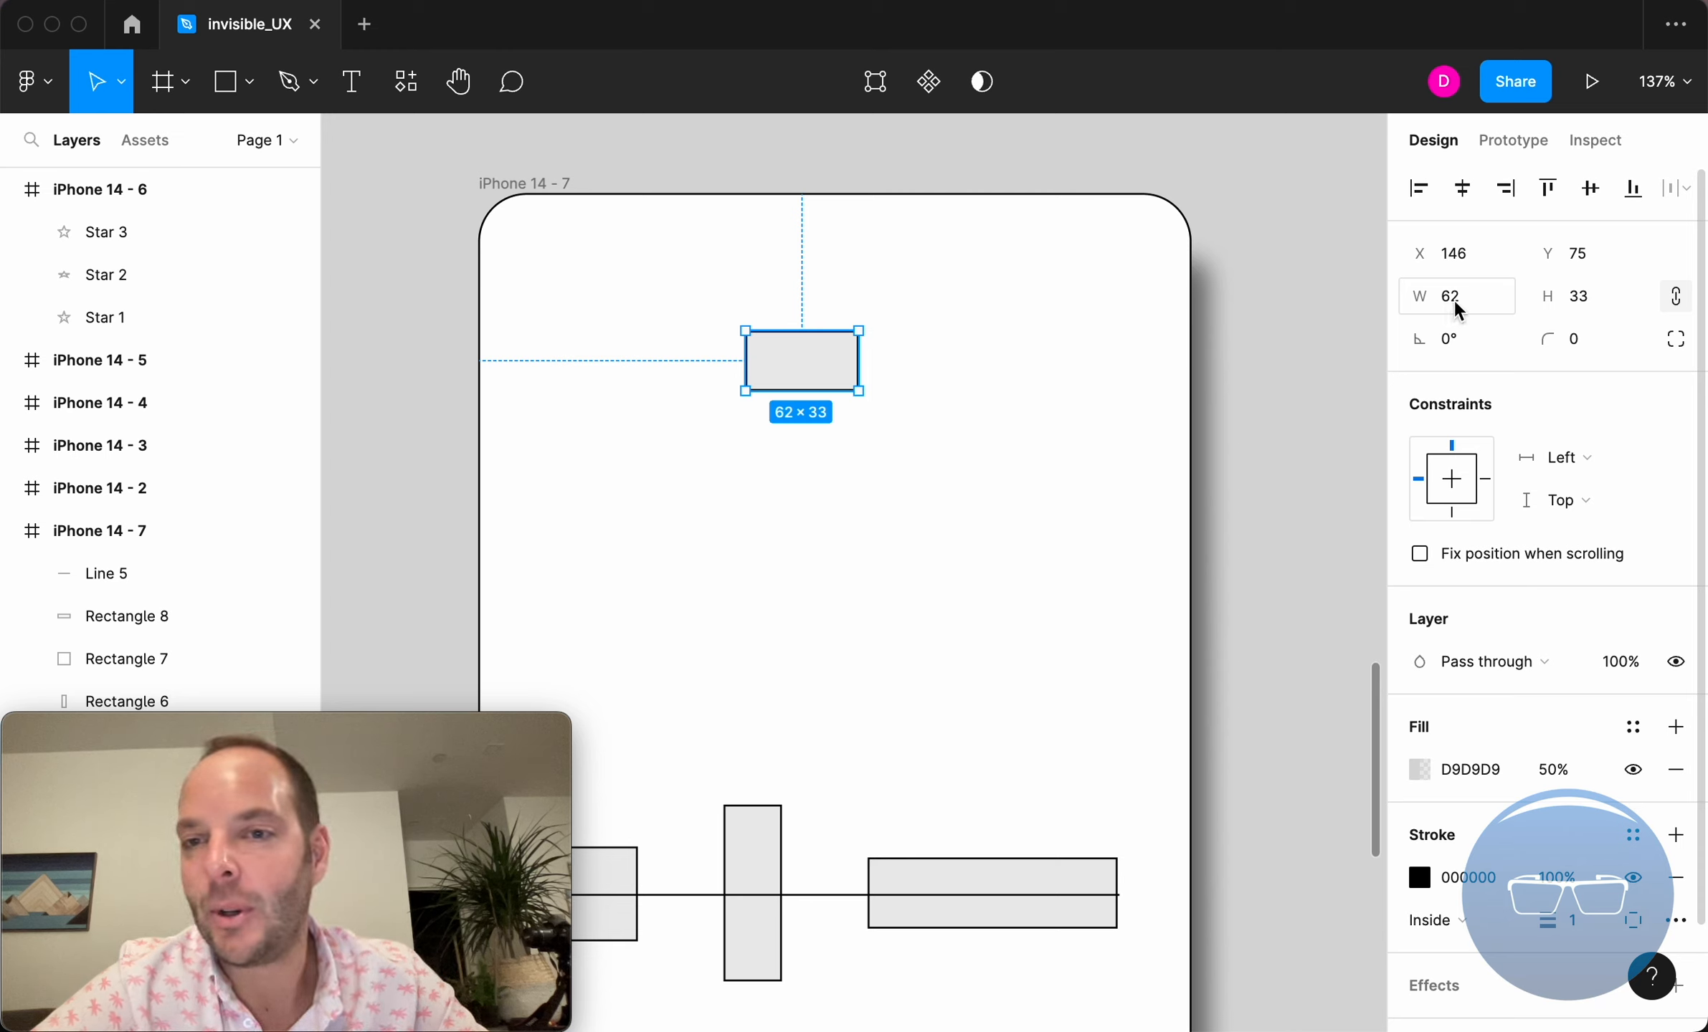
drag(1550, 301, 1556, 299)
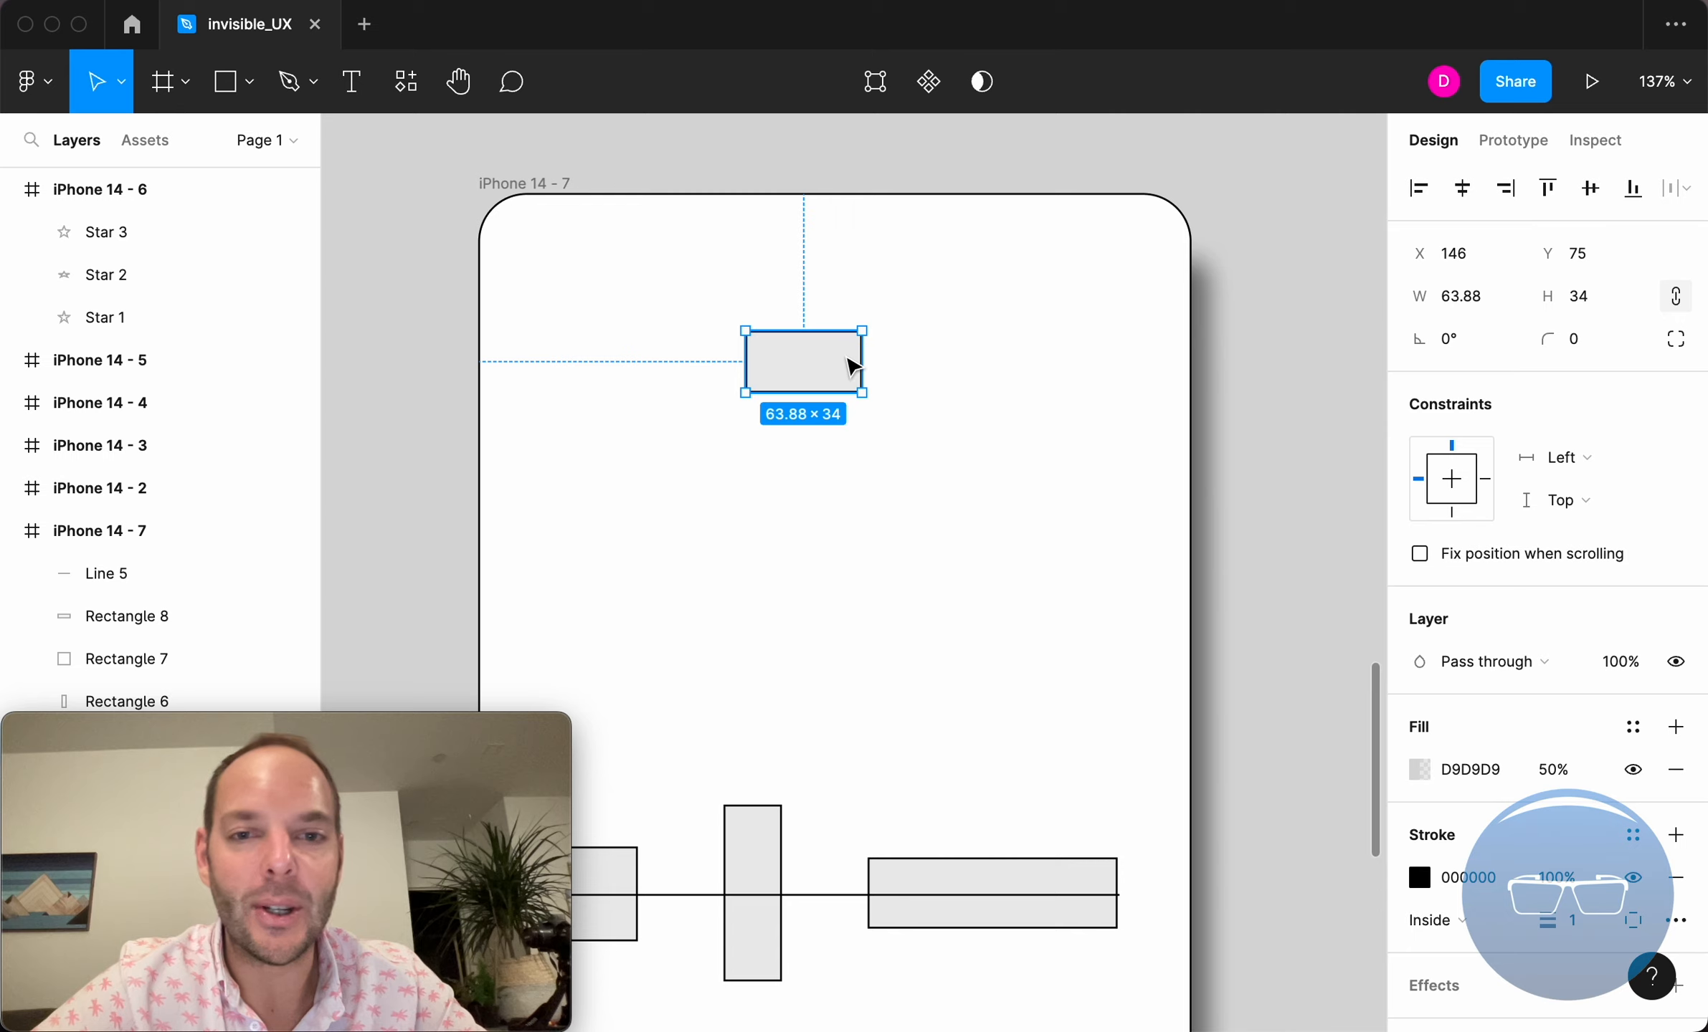
drag(835, 393, 951, 451)
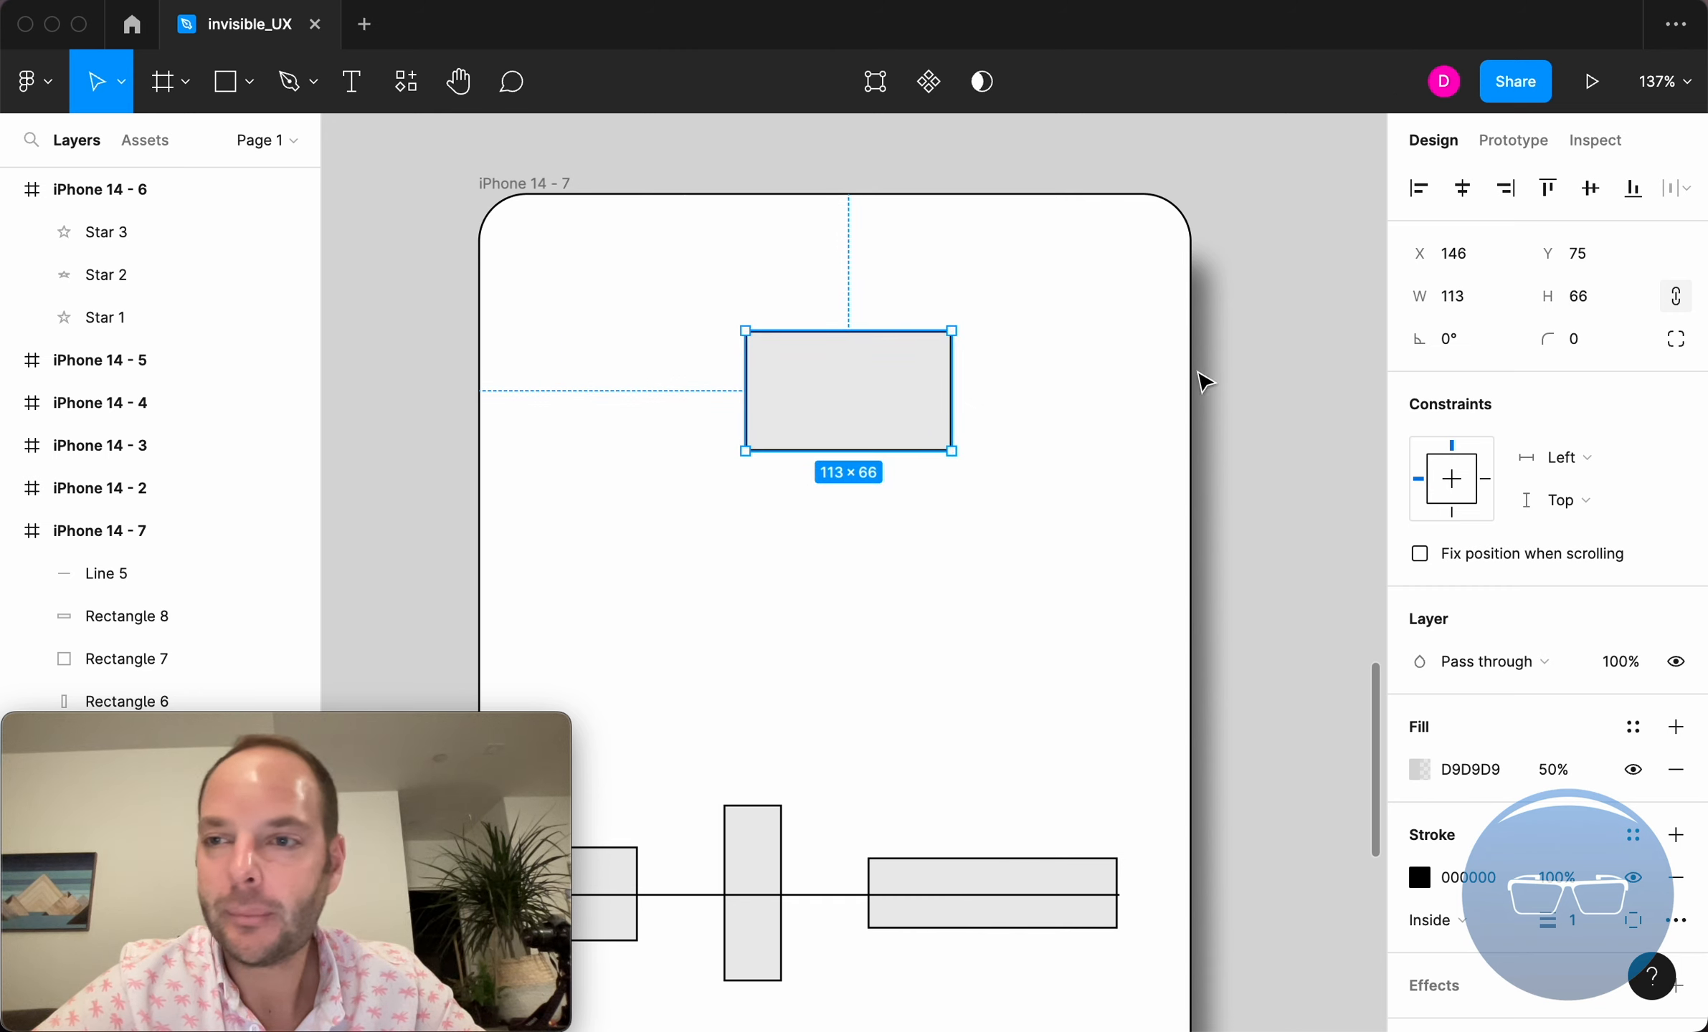
Toggle constrain proportions and scrub the width to scale the rectangle proportionally to about 141 × 72
click(1679, 299)
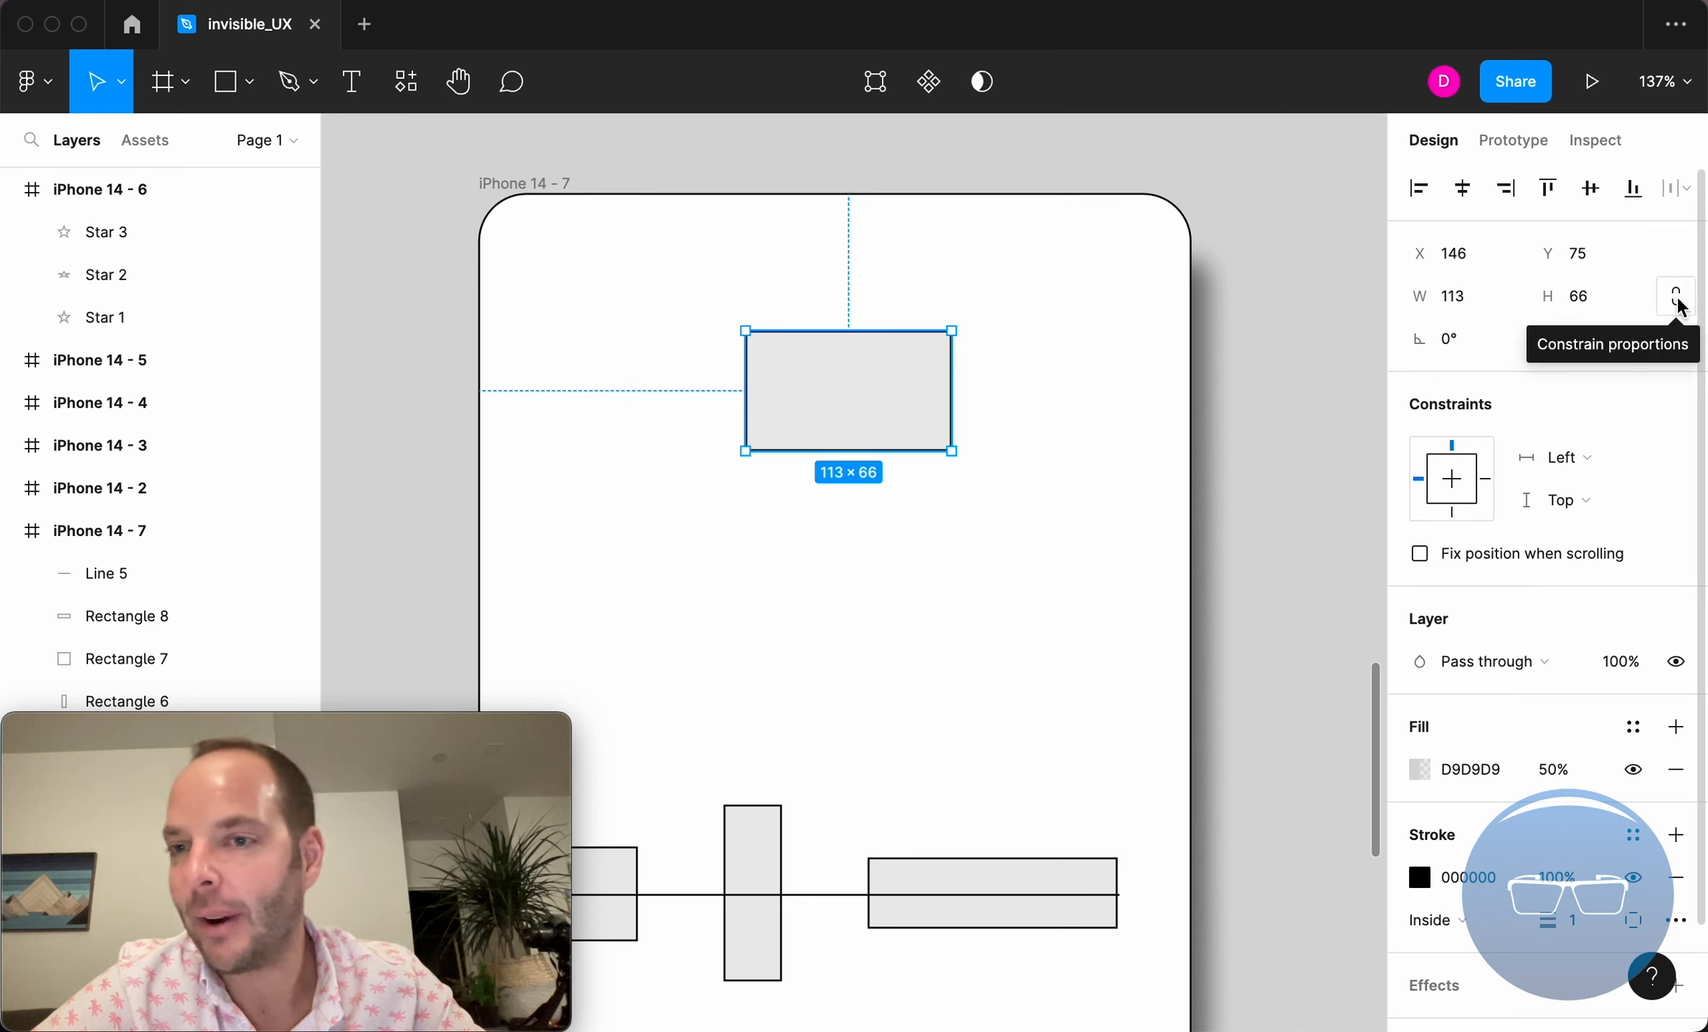
click(1677, 300)
click(1678, 300)
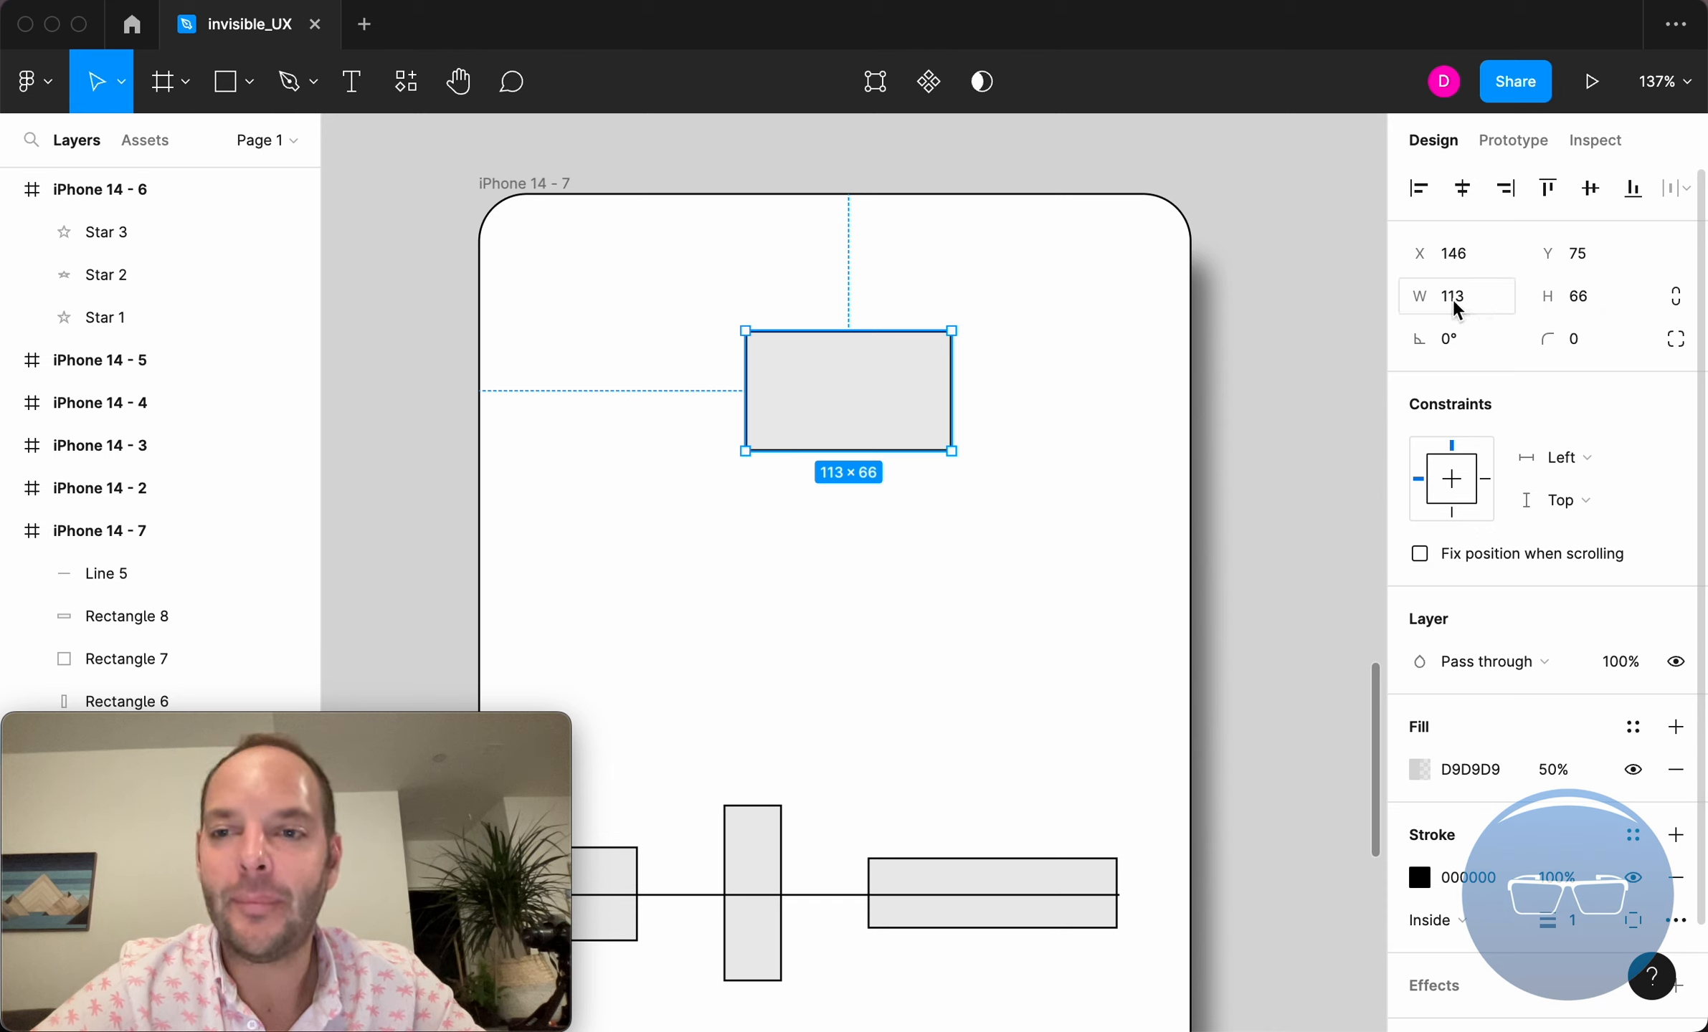
drag(1431, 299, 1552, 295)
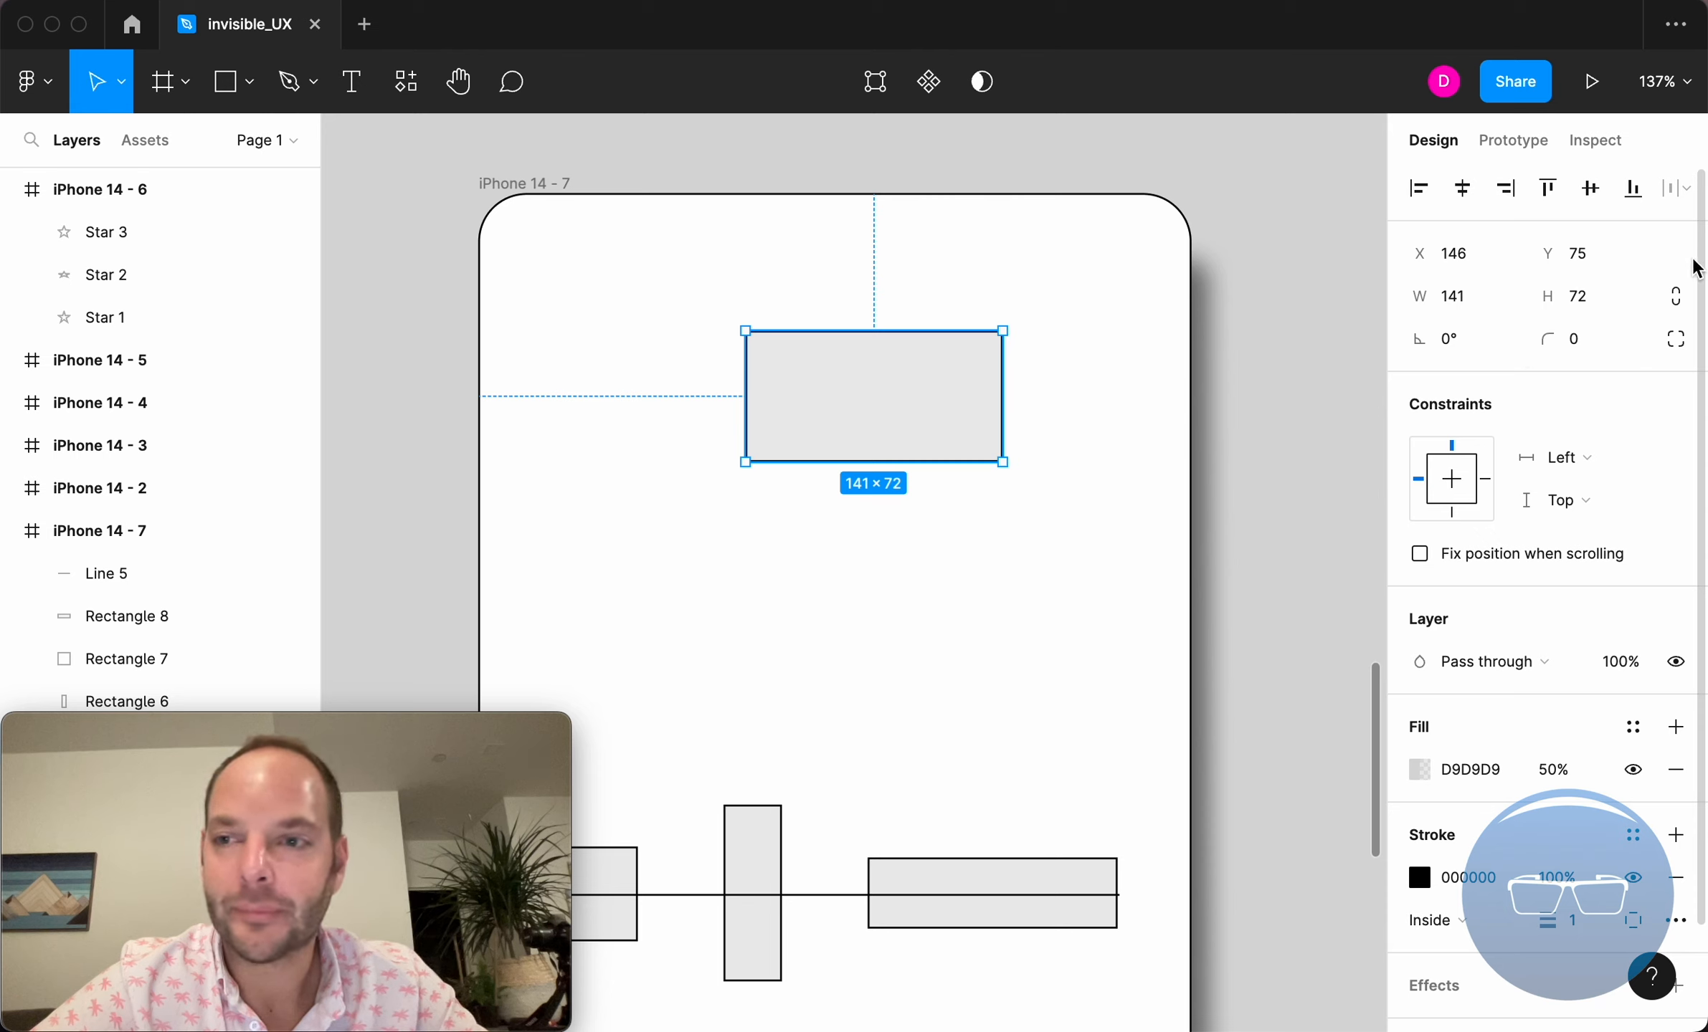
click(1682, 301)
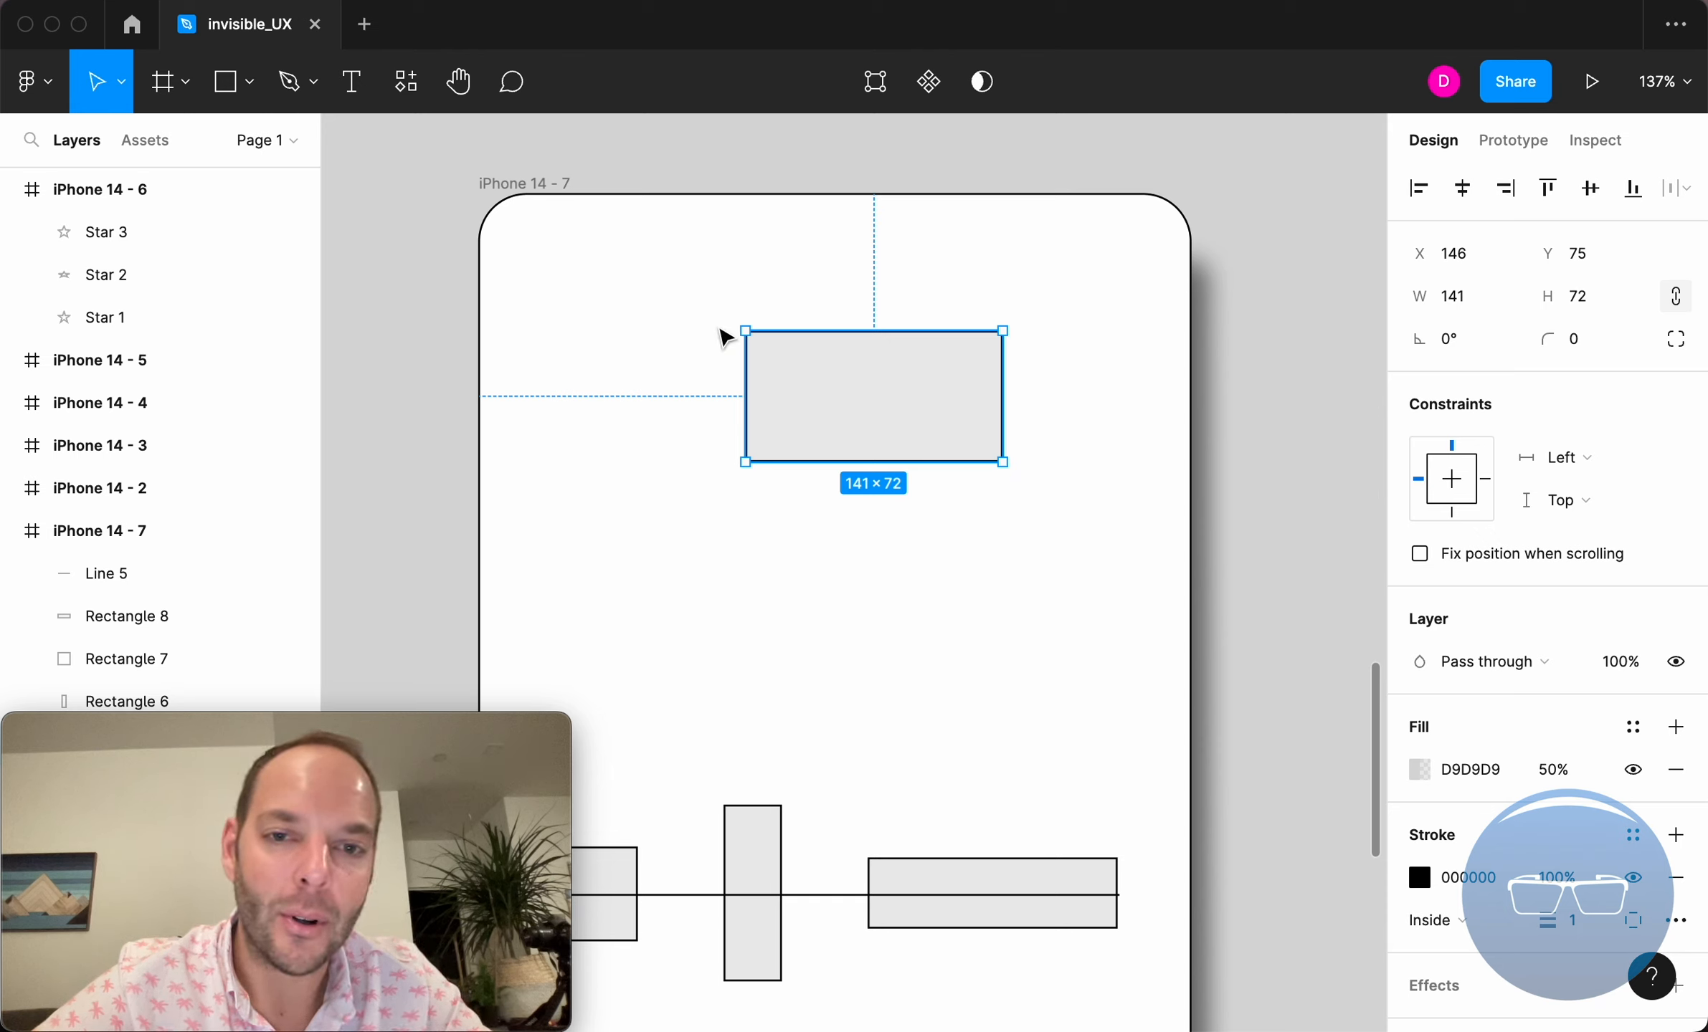
Try rotating the rectangle by dragging outside its corner, then undo the rotation
click(1013, 320)
drag(1013, 319, 1129, 339)
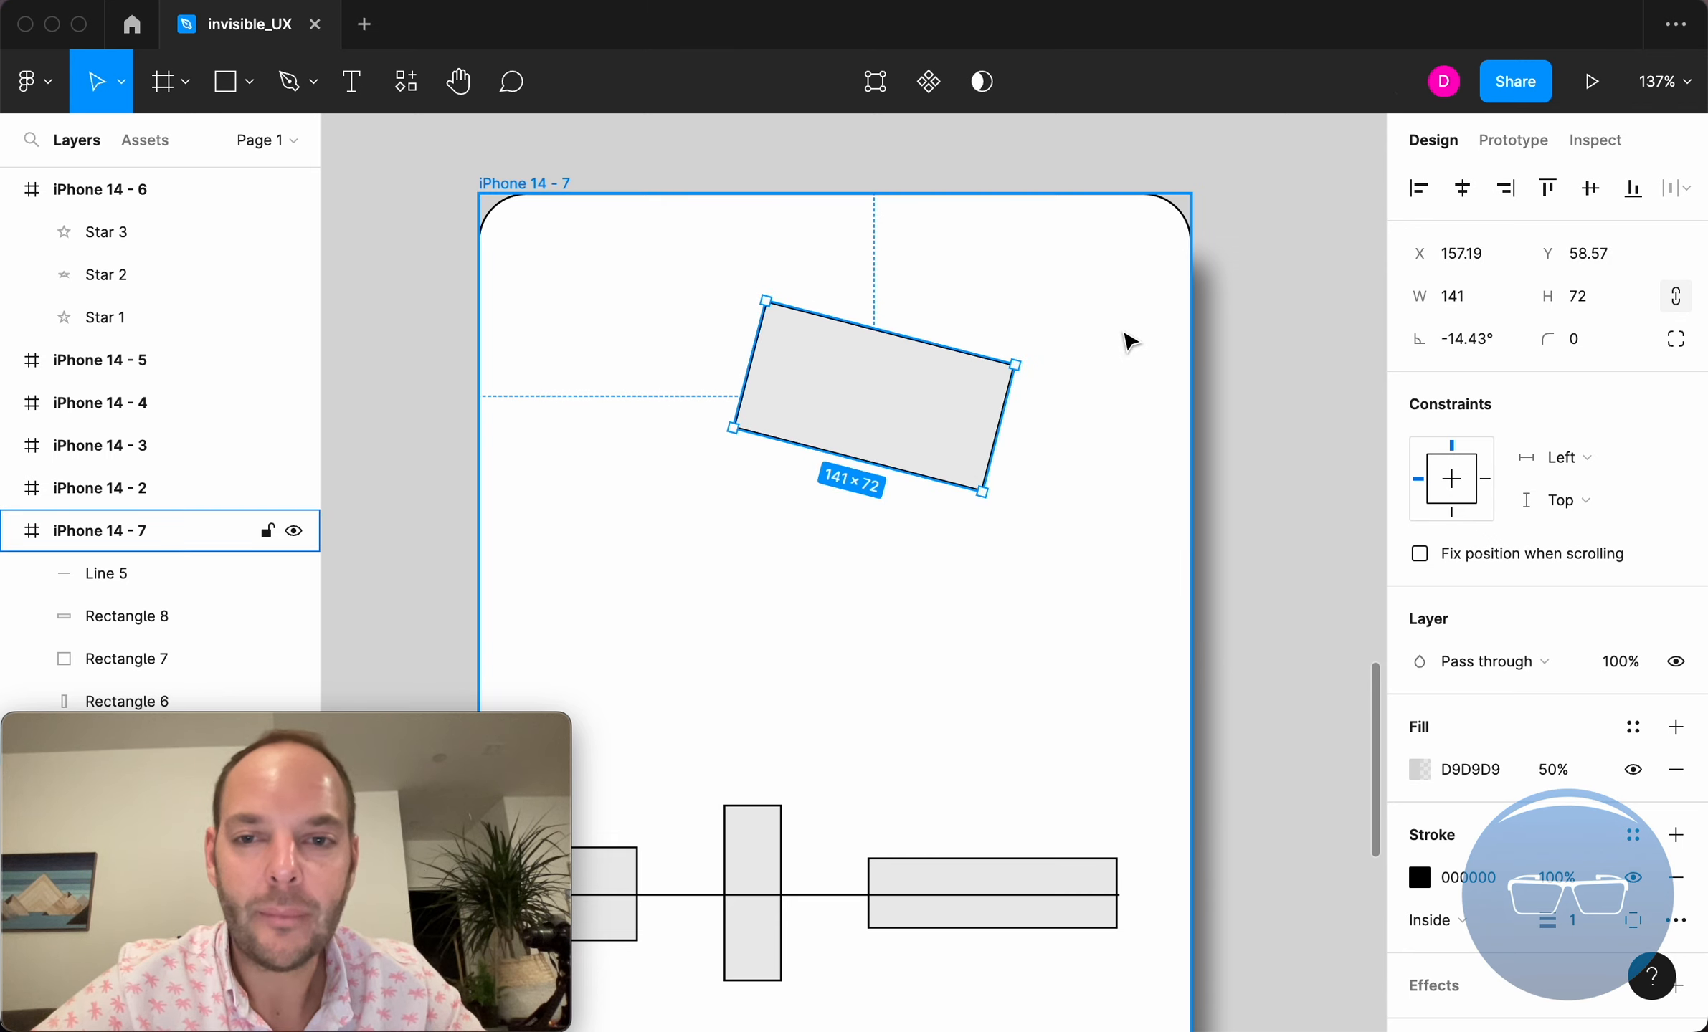
key(super+z)
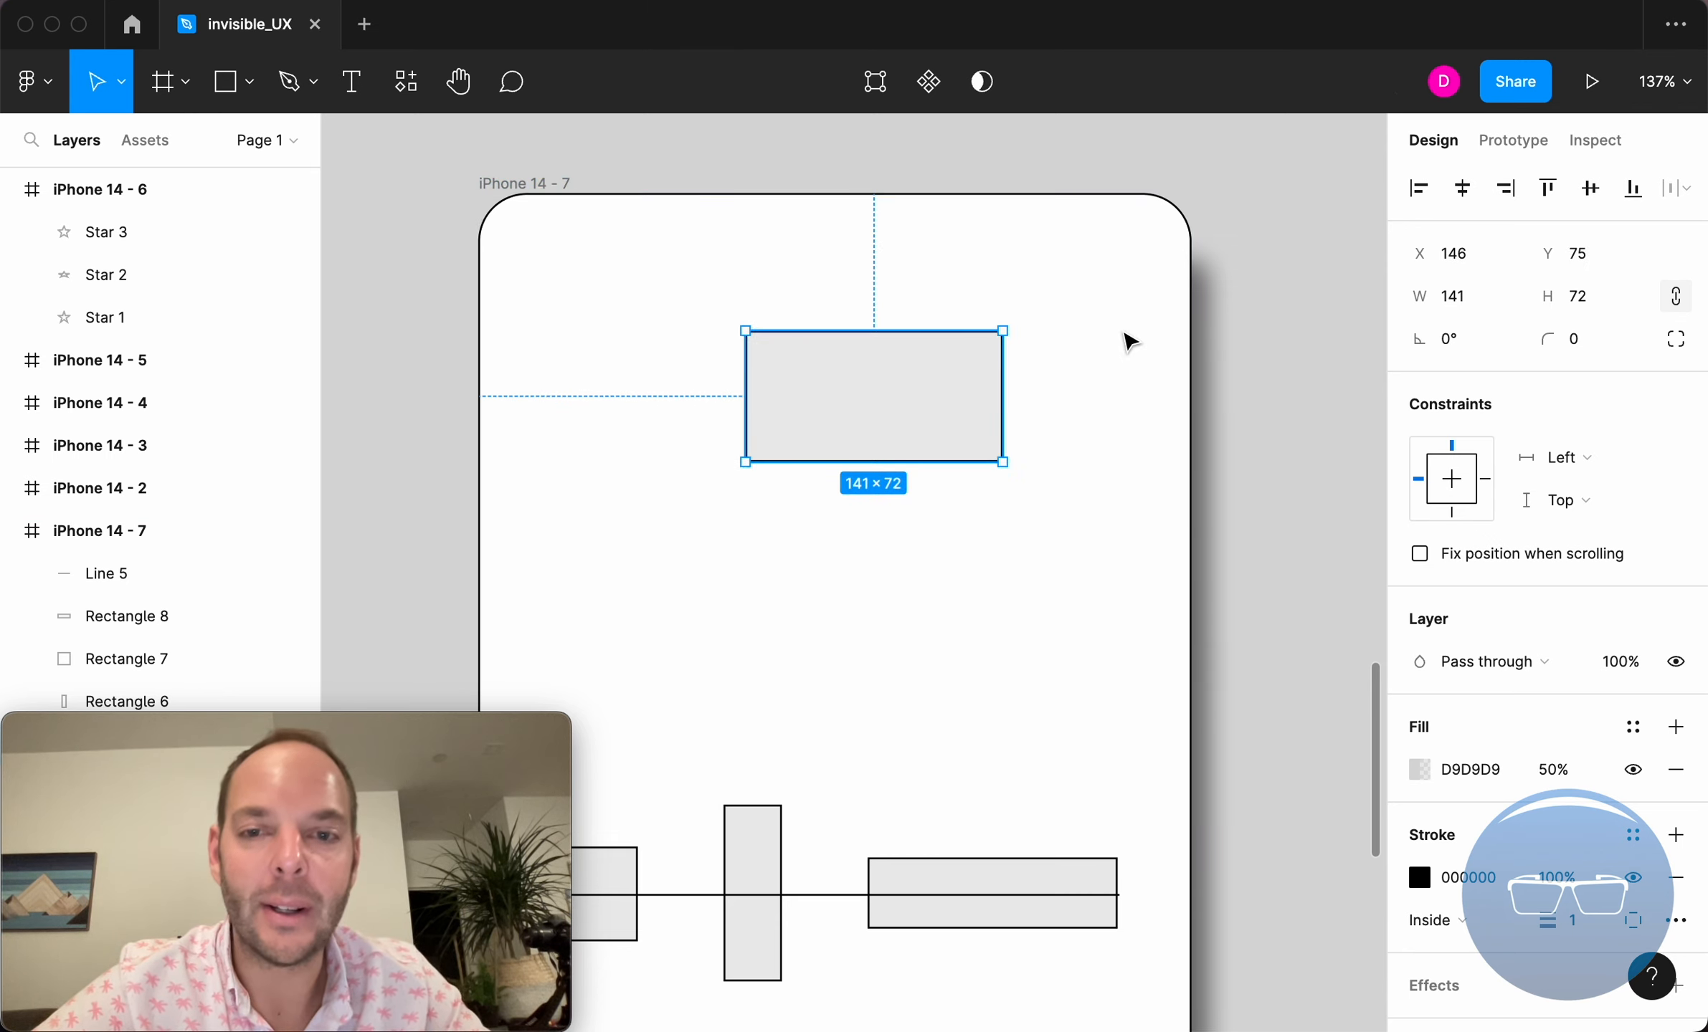
Rotate the rectangle to about 20.5° by scrubbing its rotation value
click(1009, 316)
drag(1010, 316, 1085, 297)
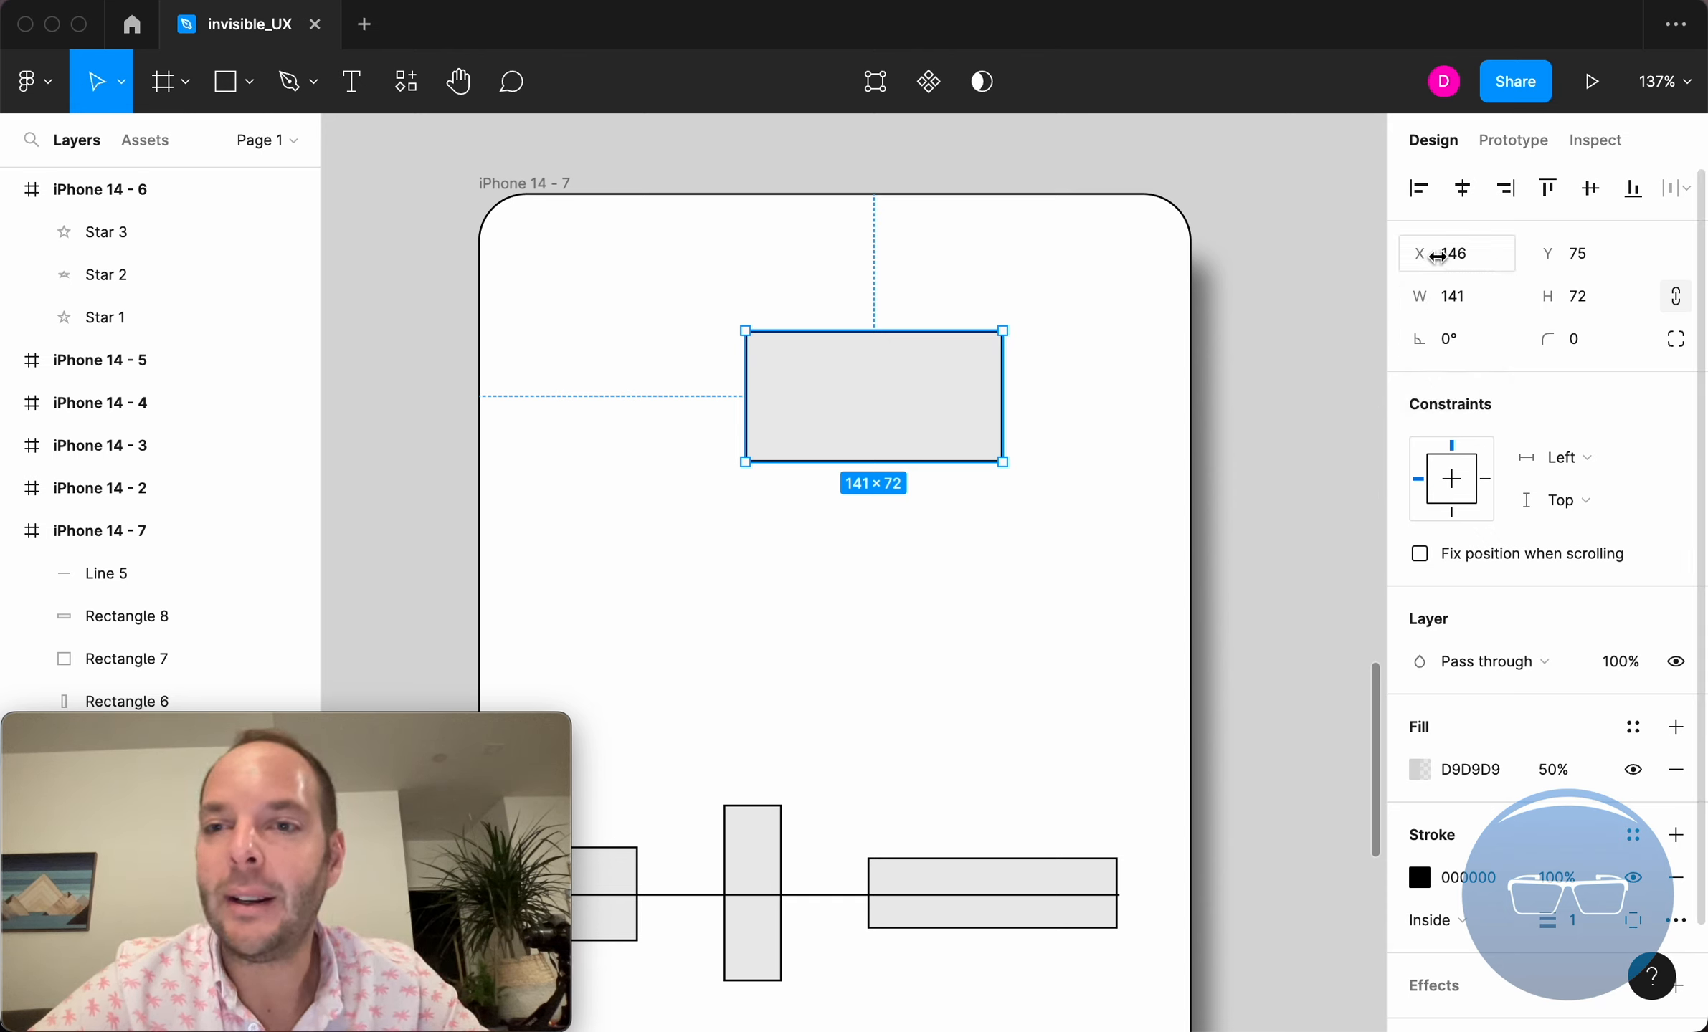
mouse_move(1423, 255)
mouse_down()
mouse_move(1601, 229)
mouse_move(1396, 271)
mouse_move(1430, 283)
mouse_move(1437, 269)
mouse_move(1411, 255)
mouse_up()
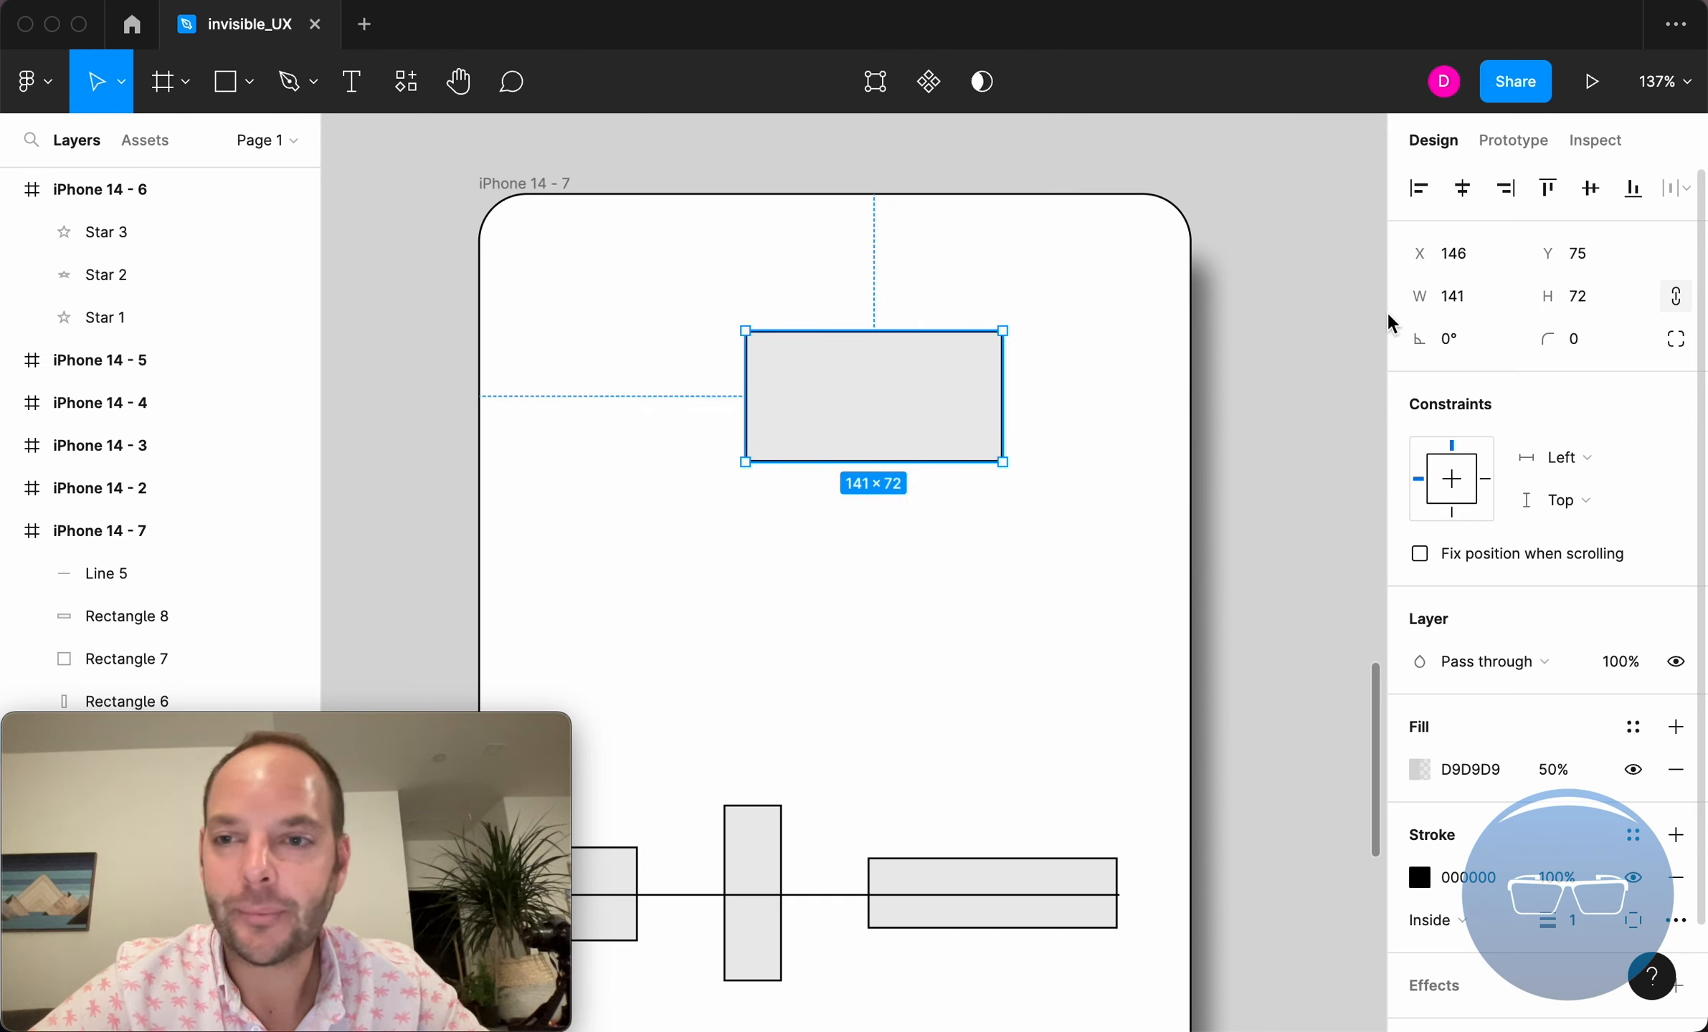
click(1425, 340)
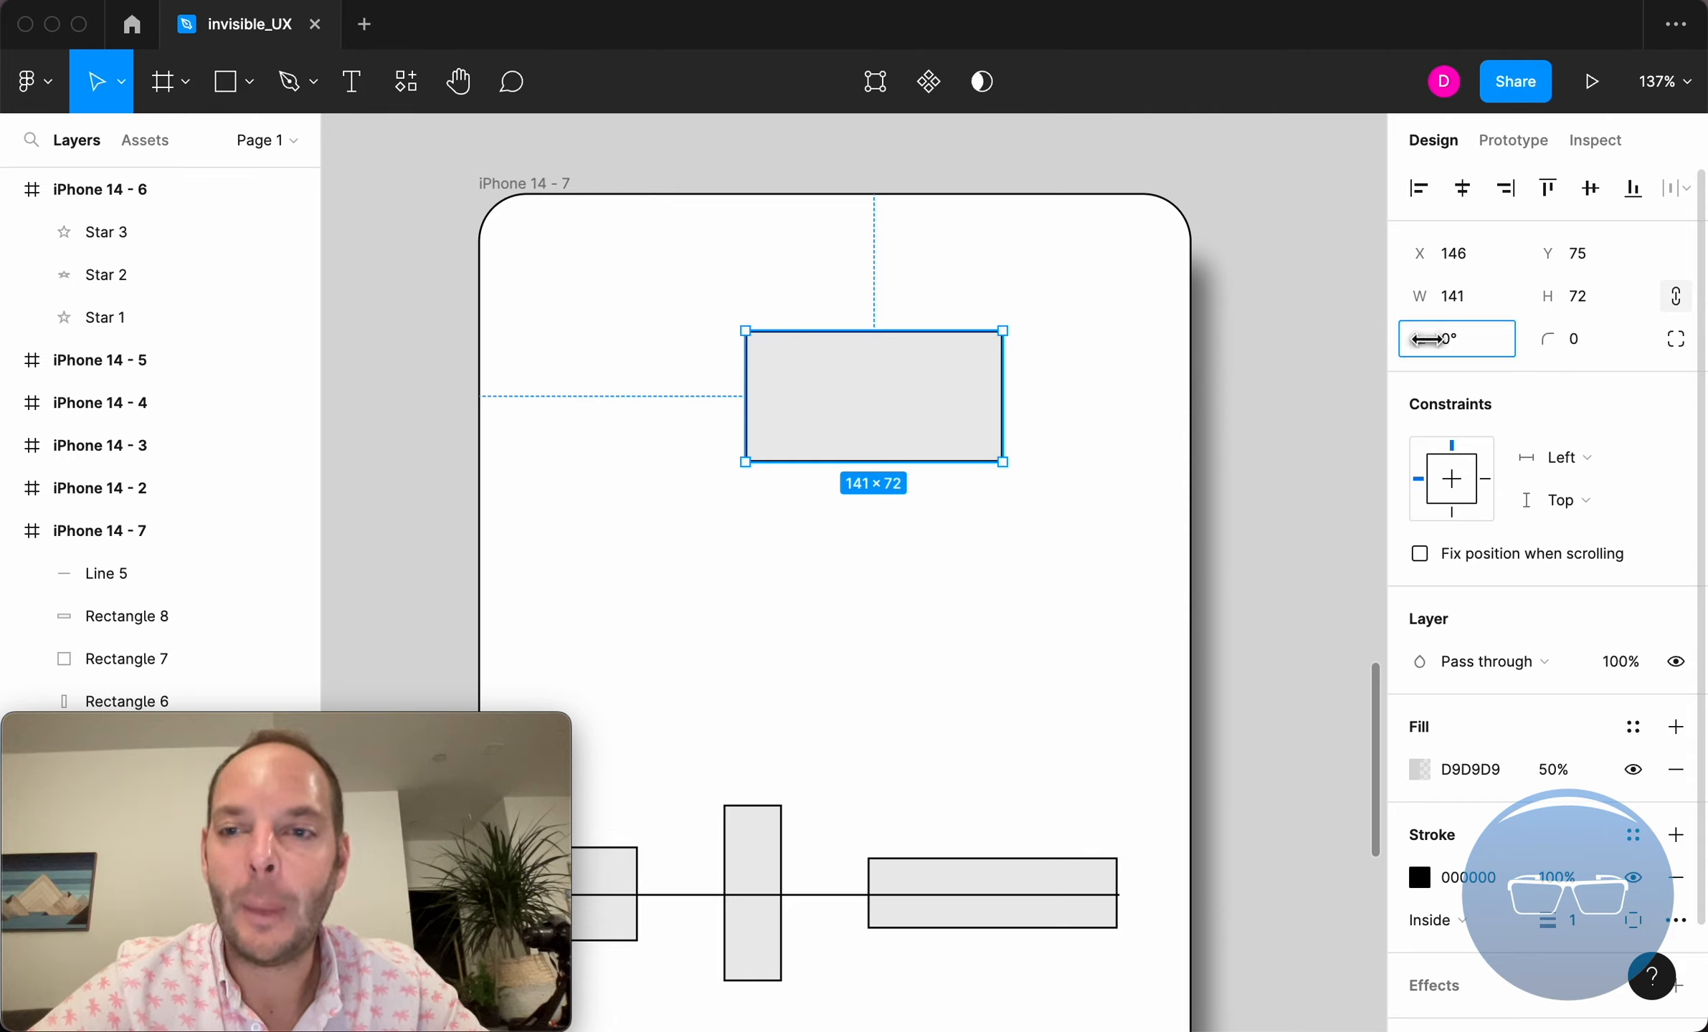
drag(1424, 339, 1365, 423)
drag(1364, 423, 1423, 340)
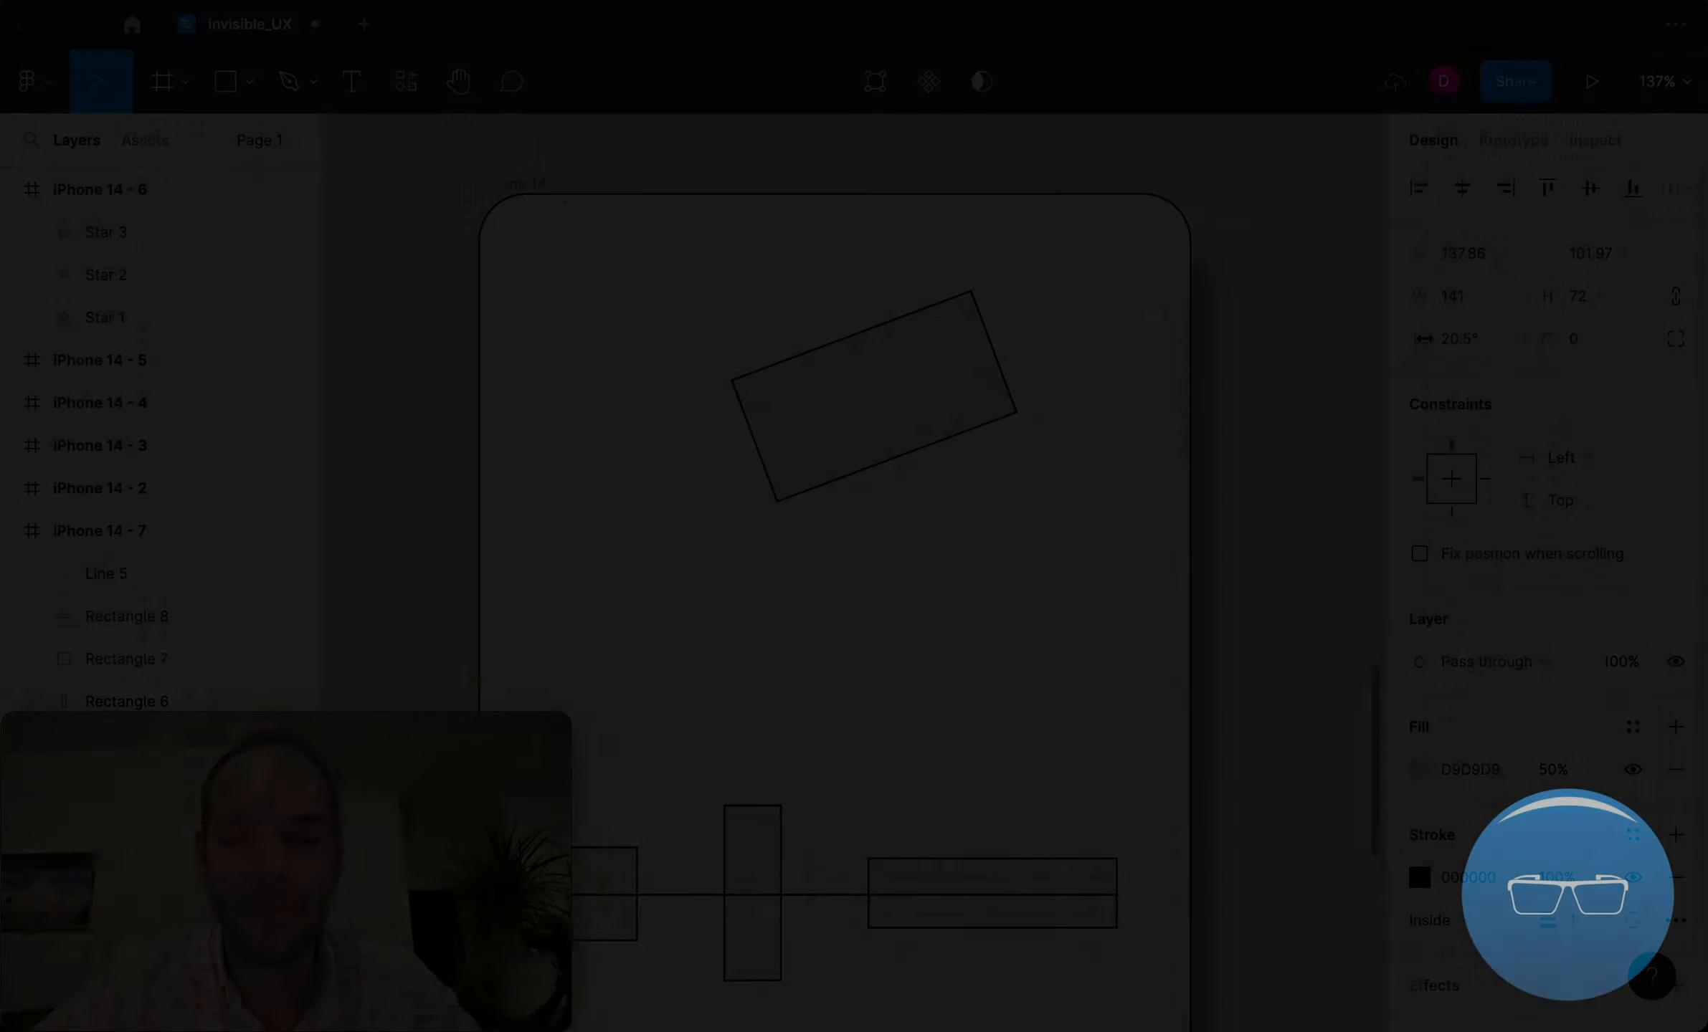